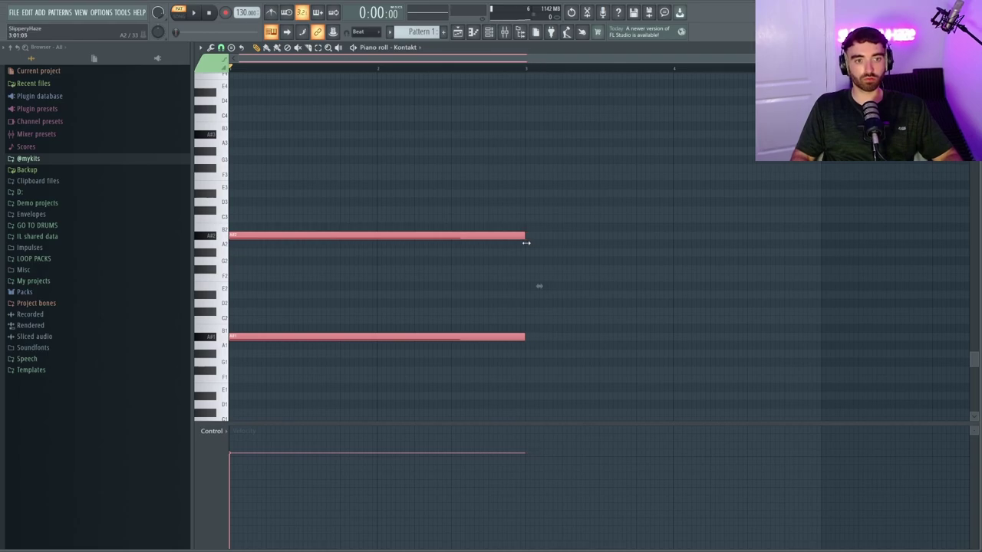
Duplicate the two-bar A#1 and A#2 bass notes until they fill the first eight bars.
key("space")
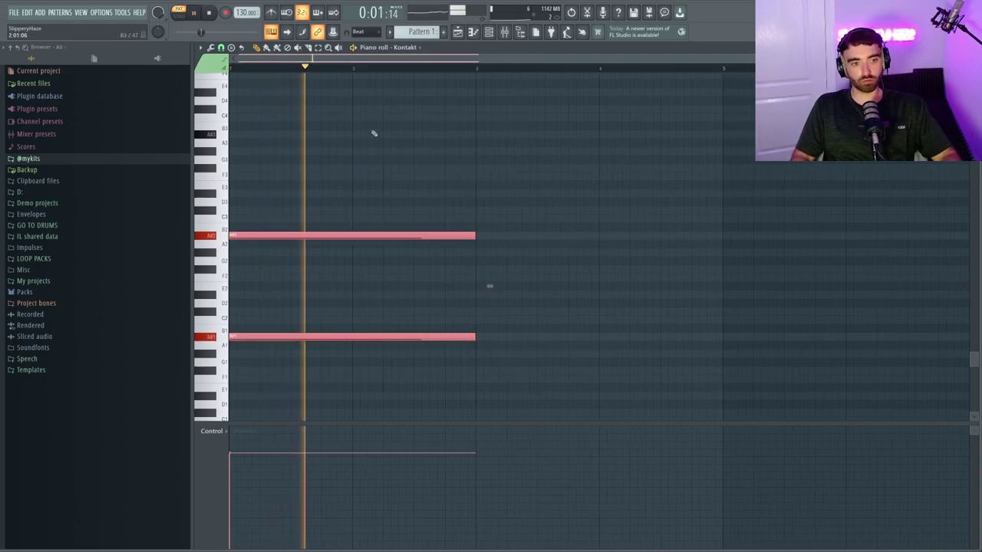
key("ctrl+b")
left_click(415, 132, "ctrl")
left_click_drag(696, 402, 407, 159)
key("ctrl+b")
left_click(422, 157, "ctrl")
Place a two-bar F5 note at the start of bar 1 above the bass notes and audition it.
scroll(257, 230, "up", 5)
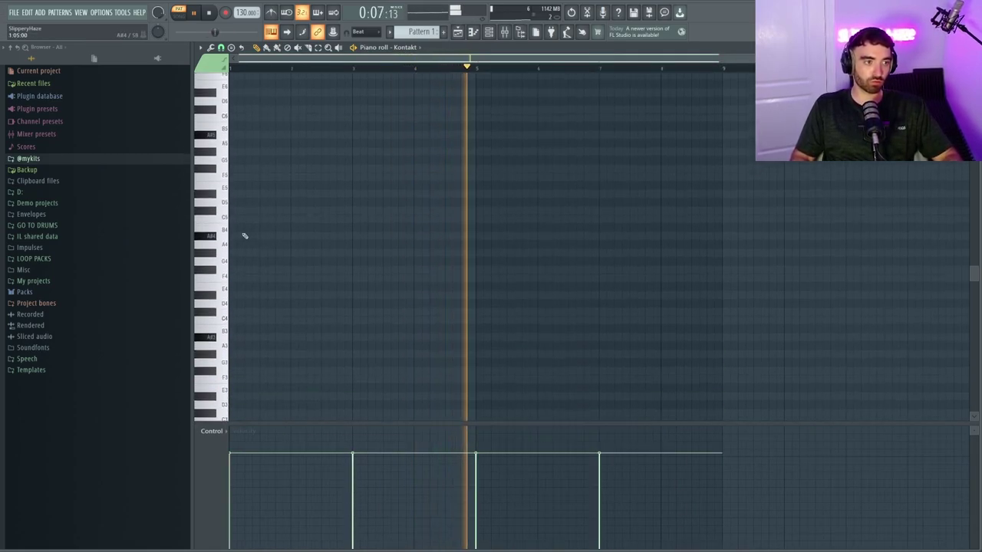
key("space")
key("space")
left_click_drag(261, 229, 247, 180)
right_click(243, 236)
key("space")
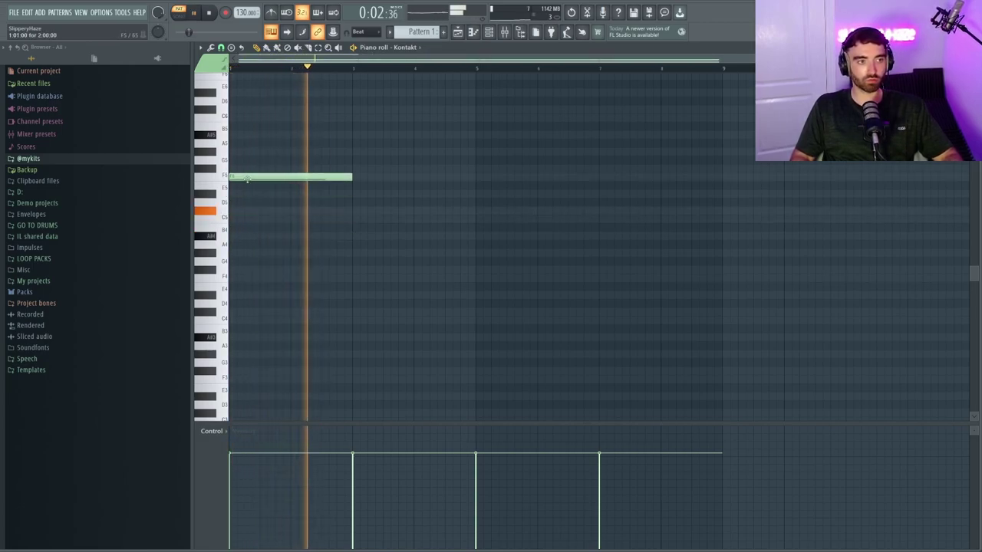
Add an F#5 note from 2:09 to the end of bar 2 and duplicate the F5–F#5 phrase across bars 3 and 4.
scroll(329, 174, "up", 2)
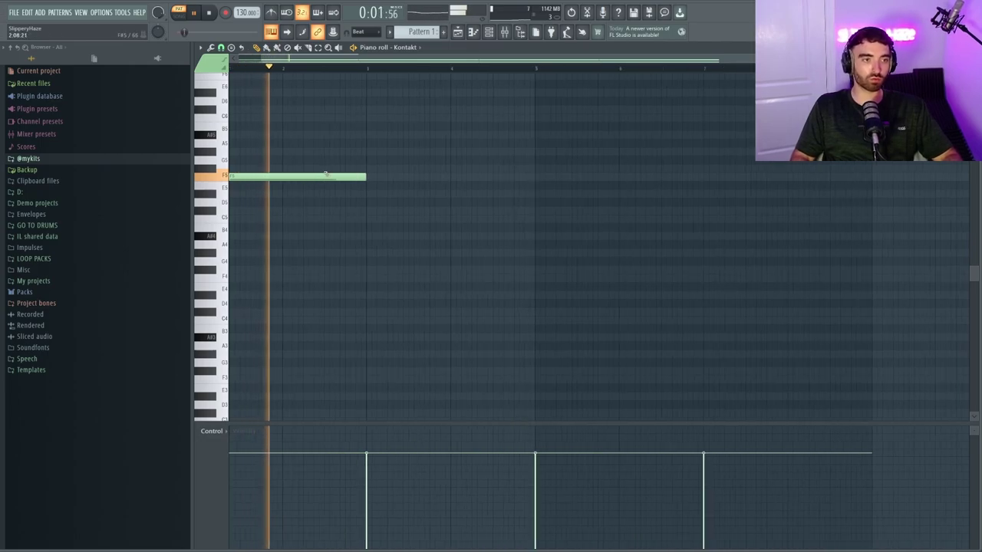
left_click(324, 169)
key("space")
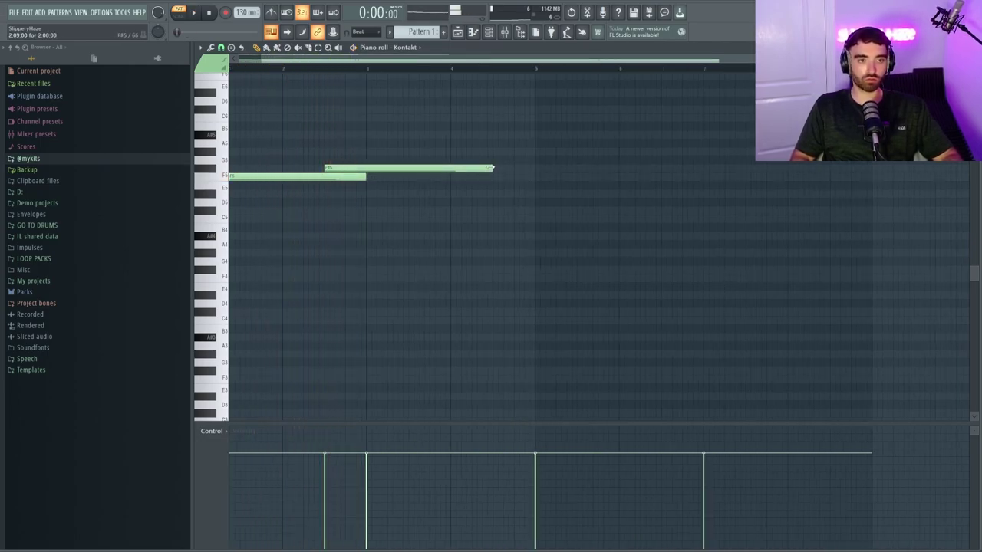
key("ctrl+b")
scroll(493, 173, "down", 2)
key("ctrl+d")
key("ctrl+a")
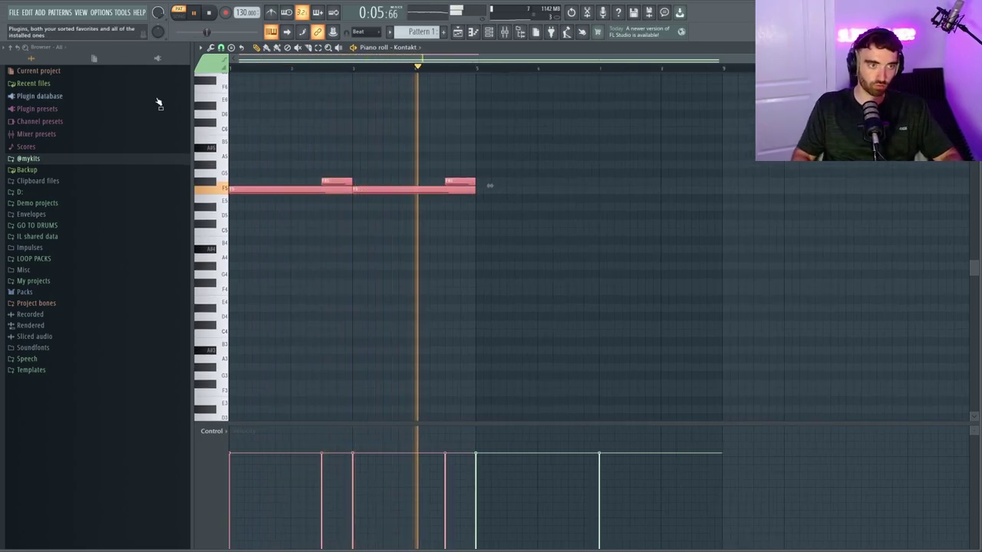
Duplicate the chord phrases to extend the pattern to 16 bars.
key("ctrl+d")
key("ctrl+a")
key("ctrl+b")
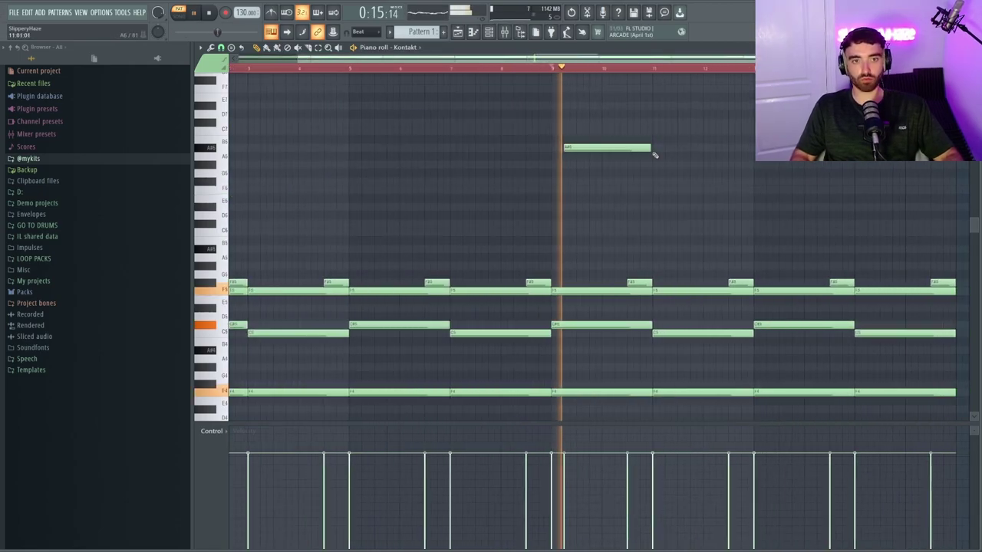
End the high A#6 note at bar 11 and add a G#6 note at 11:05 with a length of 1:12.
scroll(654, 154, "up", 3)
left_click_drag(646, 149, 649, 149)
key("ctrl+z")
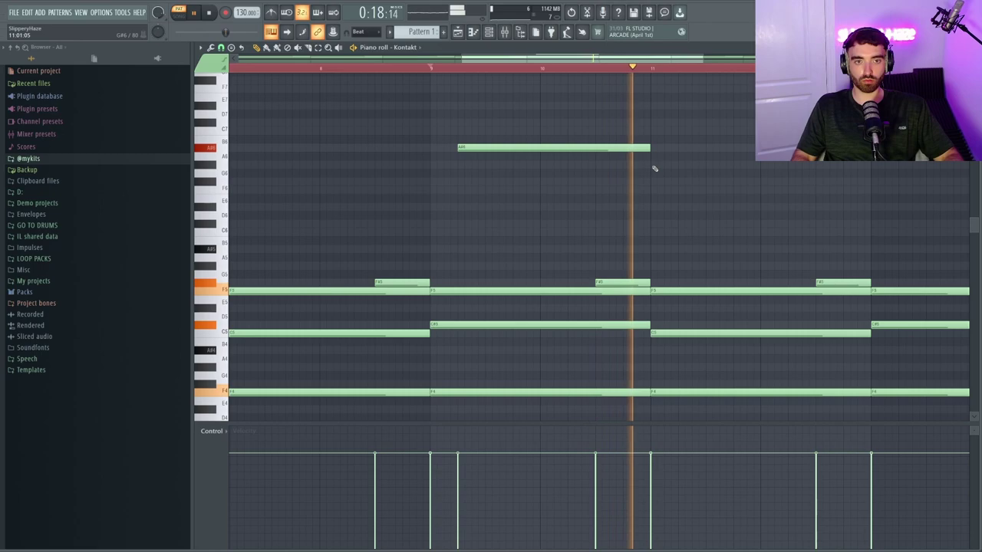
left_click(681, 165)
scroll(698, 167, "down", 1)
scroll(698, 168, "down", 4)
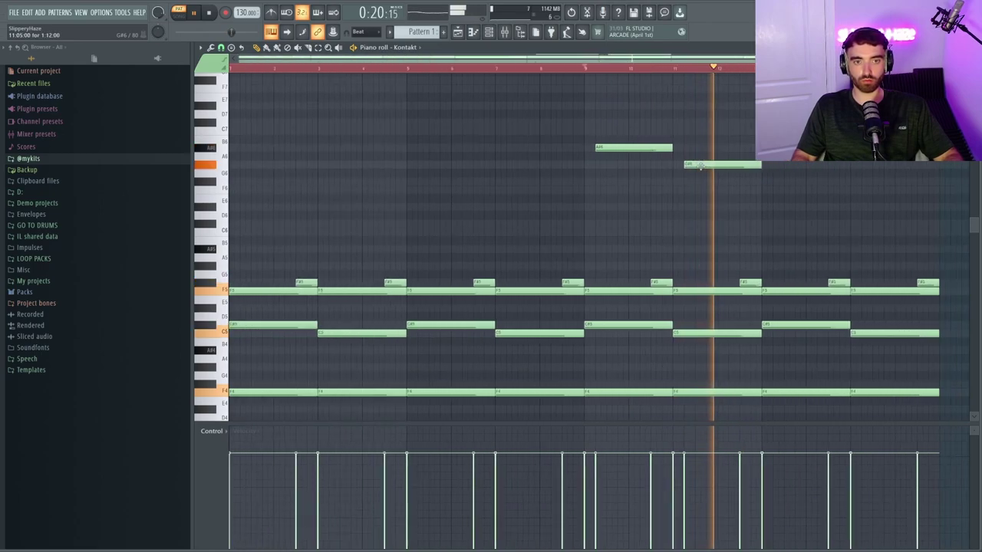
scroll(782, 197, "down", 1)
Add a third melody note at 13:05 with a length of 1:12, settle it on F6, and audition the melody.
scroll(782, 197, "up", 4)
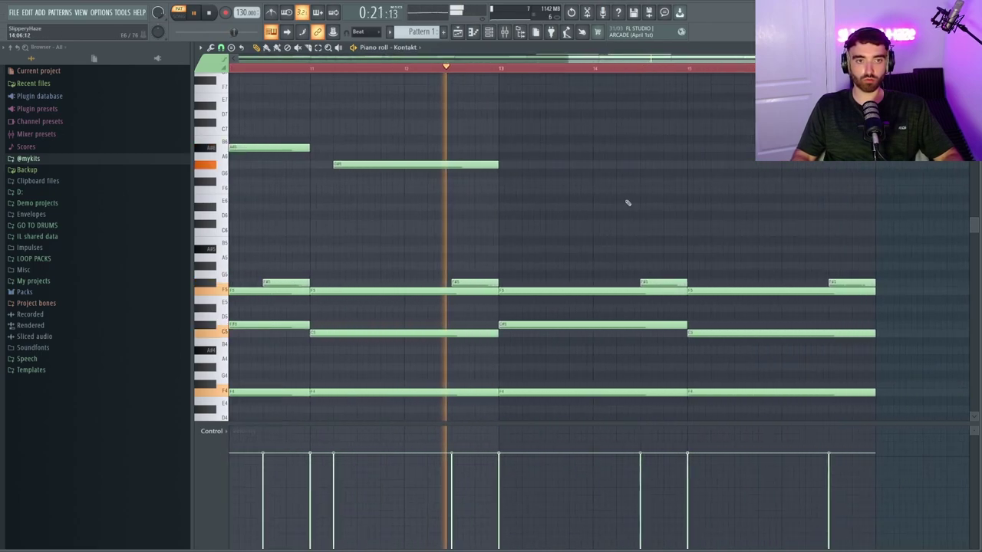
left_click(525, 184)
key("space")
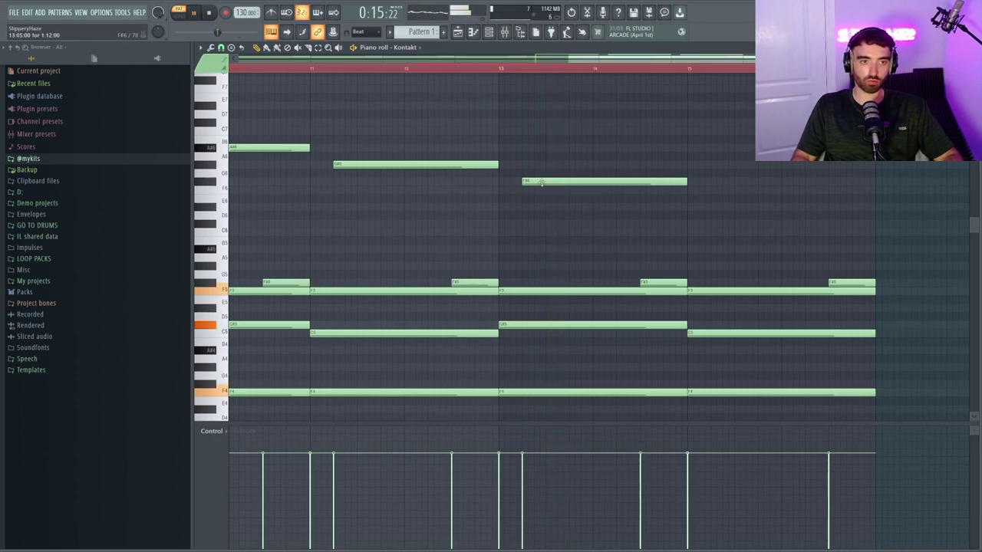
scroll(543, 191, "down", 4)
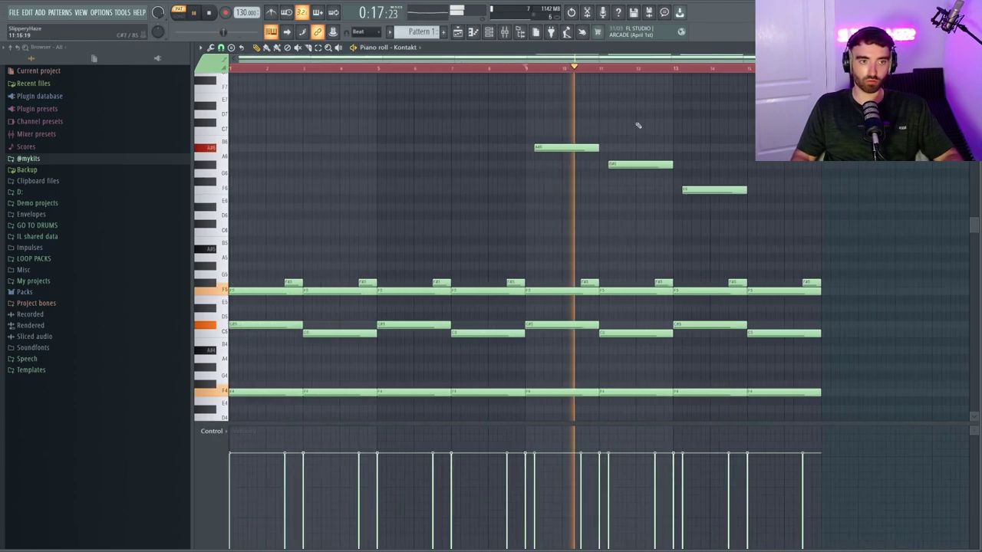
scroll(830, 239, "up", 2)
scroll(755, 217, "up", 3)
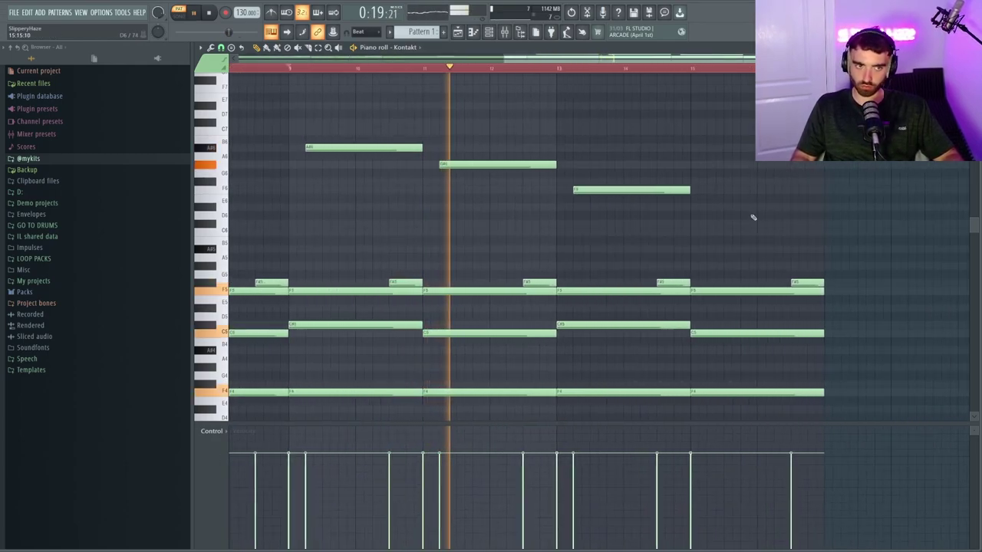
scroll(618, 211, "down", 2)
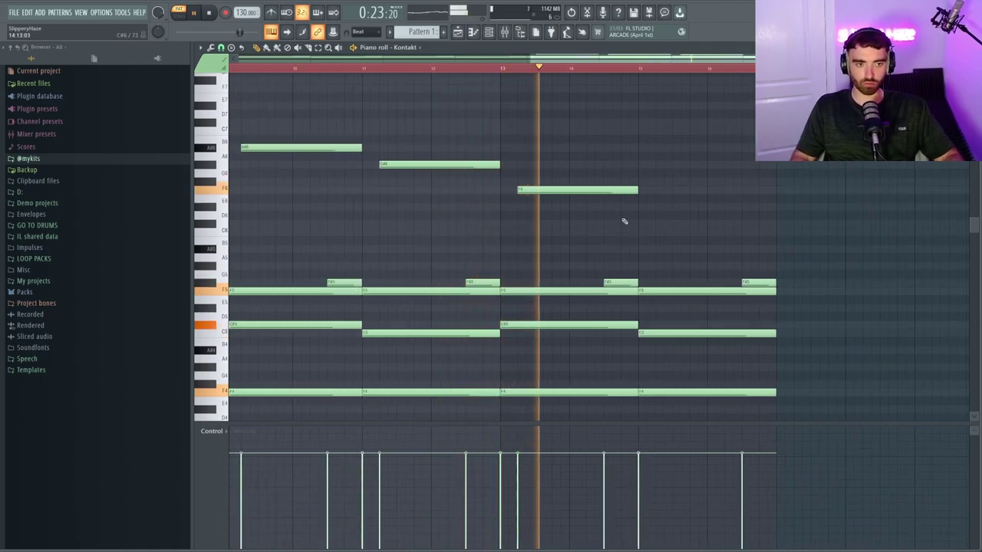
Add an F#6 melody note at 15:05 and a G#6 note after its start to finish the melody.
scroll(664, 193, "up", 2)
left_click(667, 184)
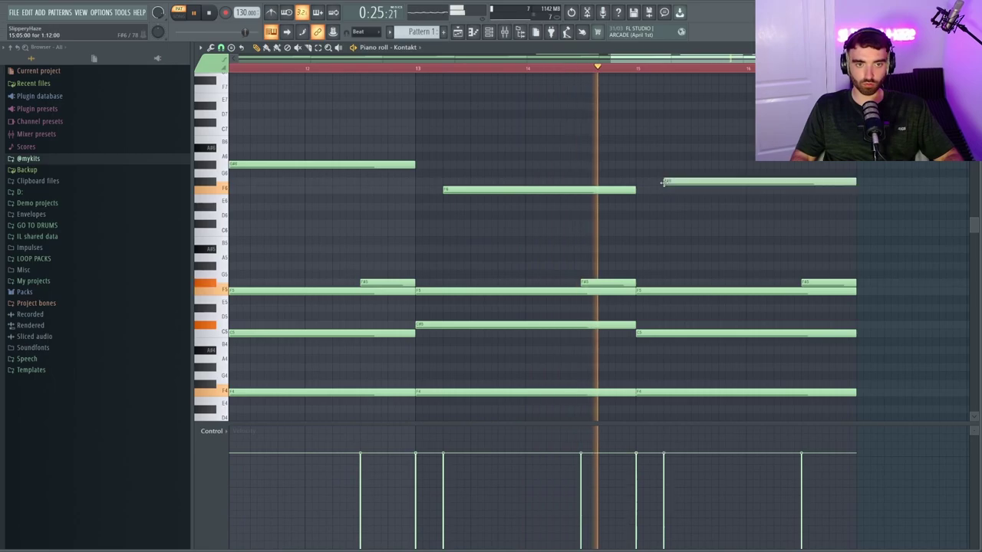
scroll(671, 190, "down", 2)
scroll(773, 214, "up", 1)
left_click(702, 164)
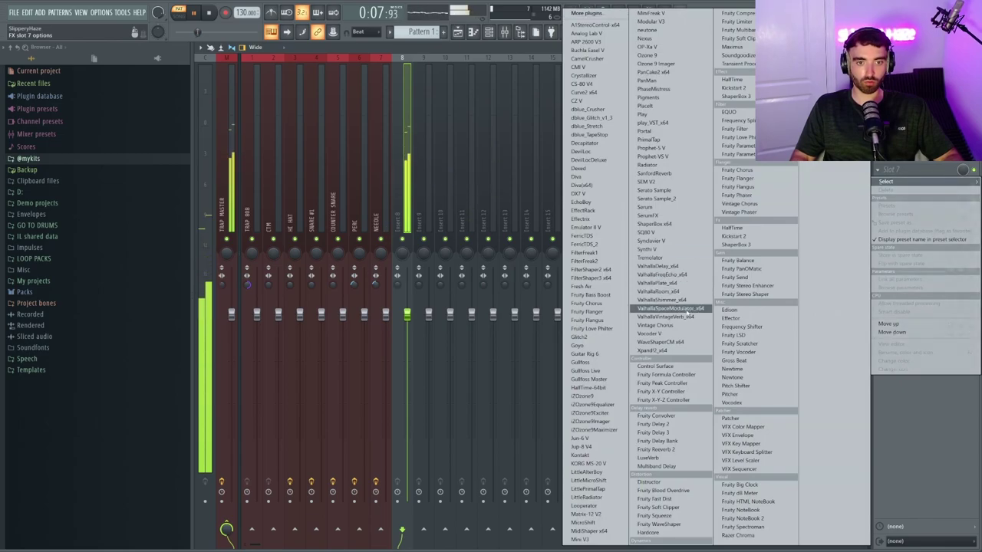
Add ValhallaVintageVerb to mixer insert 8 with a 35.4% mix, 1.19 s decay and 450 Hz low cut.
left_click(665, 317)
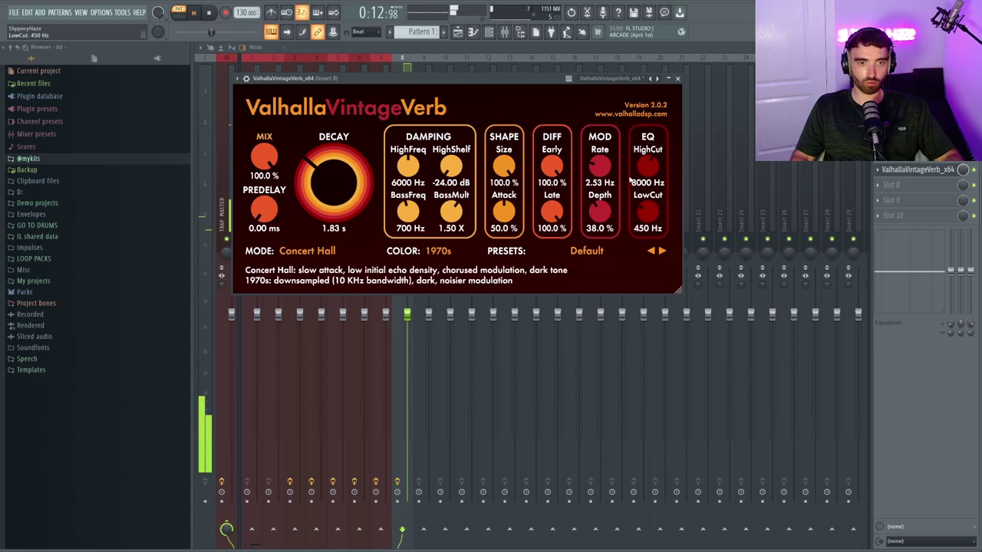
left_click_drag(320, 81, 382, 72)
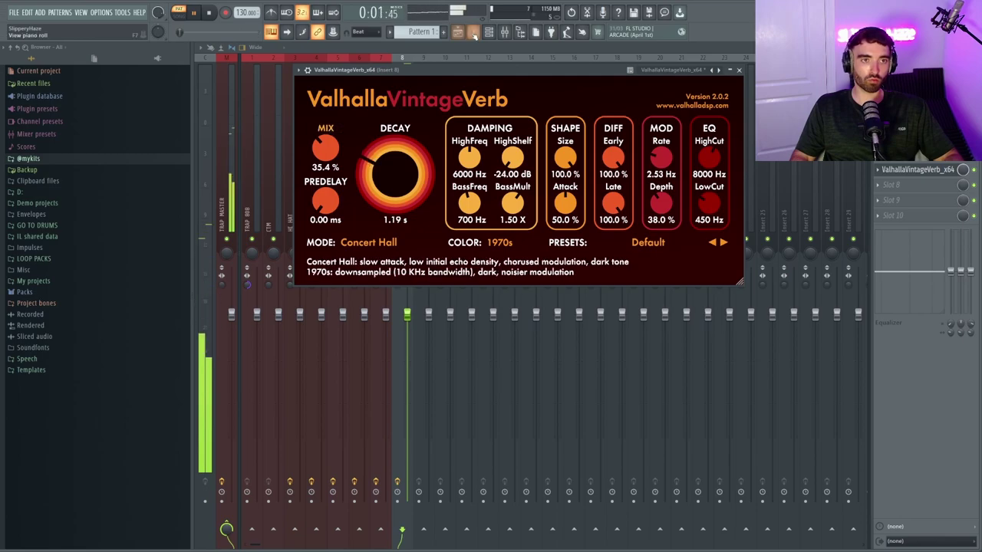
Try removing the low A#1 and A#2 notes in the Kontakt #2 part, and undo the last edits.
left_click(489, 31)
left_click(305, 129)
scroll(337, 253, "down", 10)
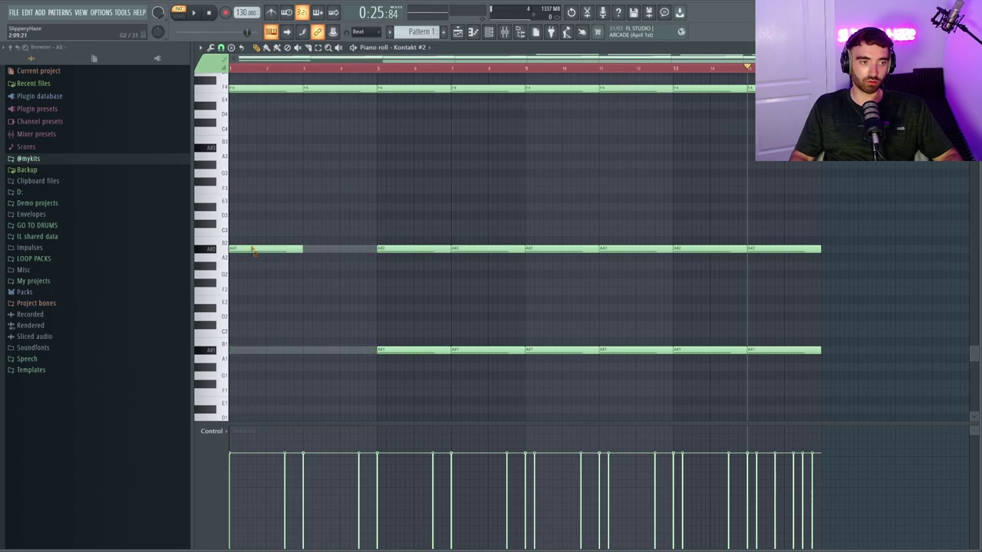
left_click_drag(380, 384, 551, 296)
key("ctrl+z")
key("ctrl+z")
Add Fruity Stereo Shaper and Fruity Parametric EQ 2 with a raised low cut to mixer insert 8.
left_click(489, 32)
right_click(255, 128)
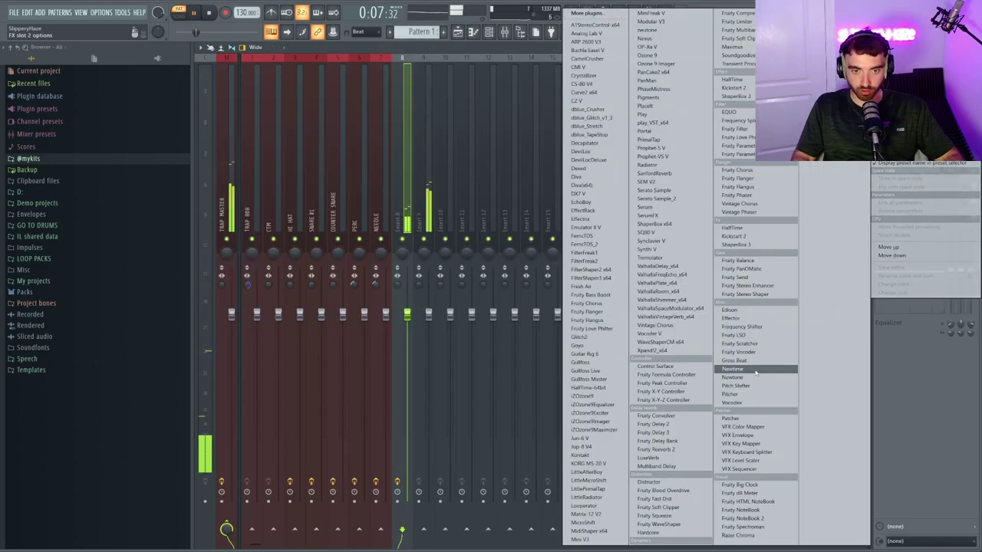
left_click(756, 295)
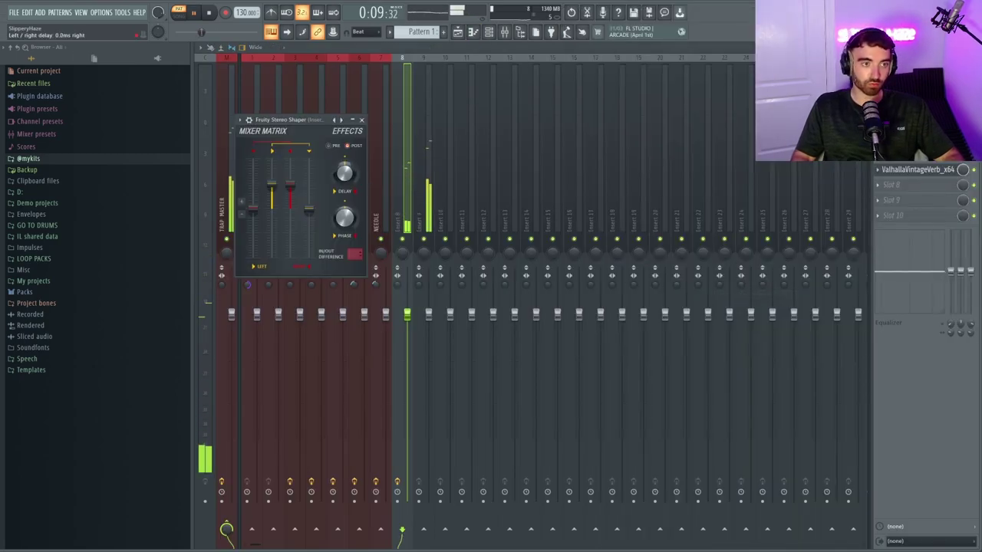
left_click(362, 120)
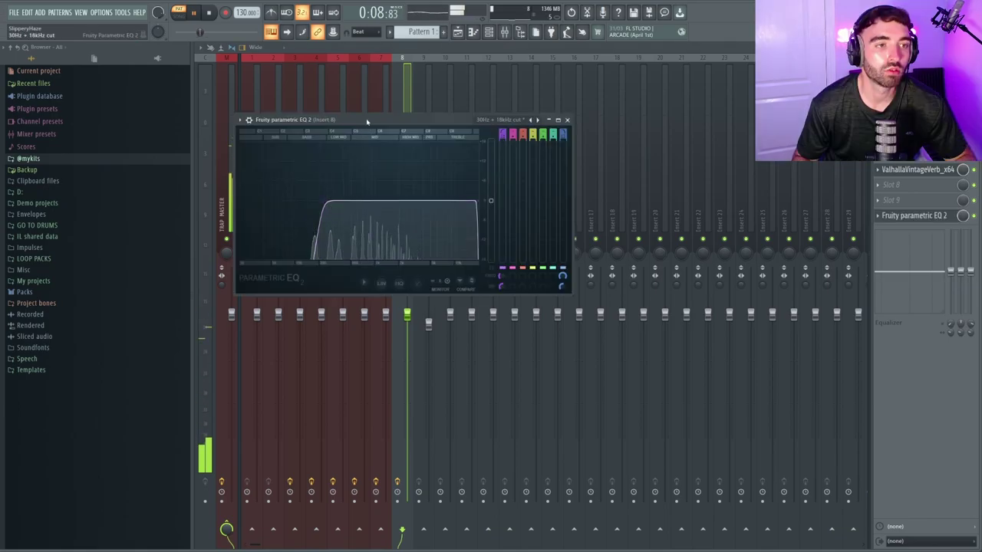
left_click_drag(367, 120, 421, 111)
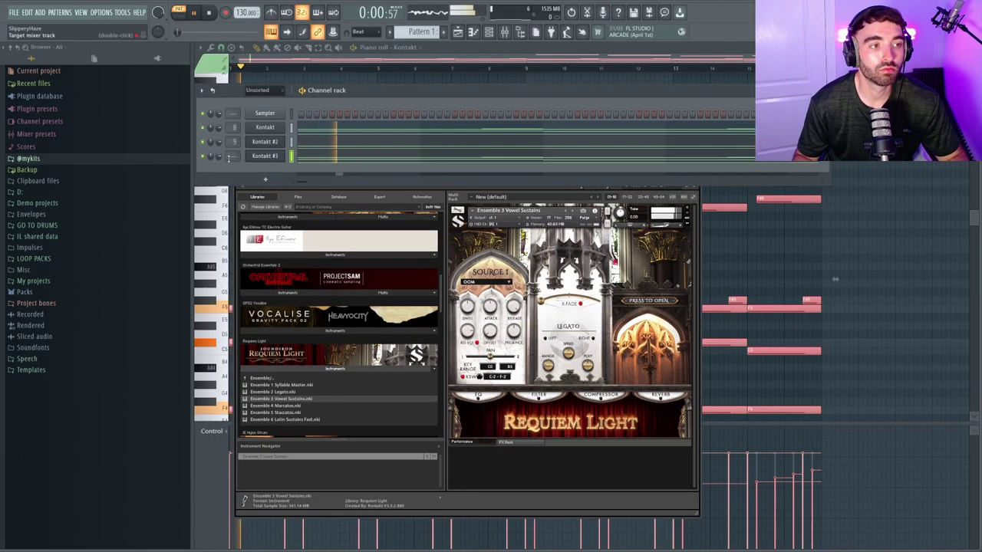
Open the Kontakt #3 notes and delete the repeating short F#5 notes.
right_click(267, 157)
left_click(316, 155)
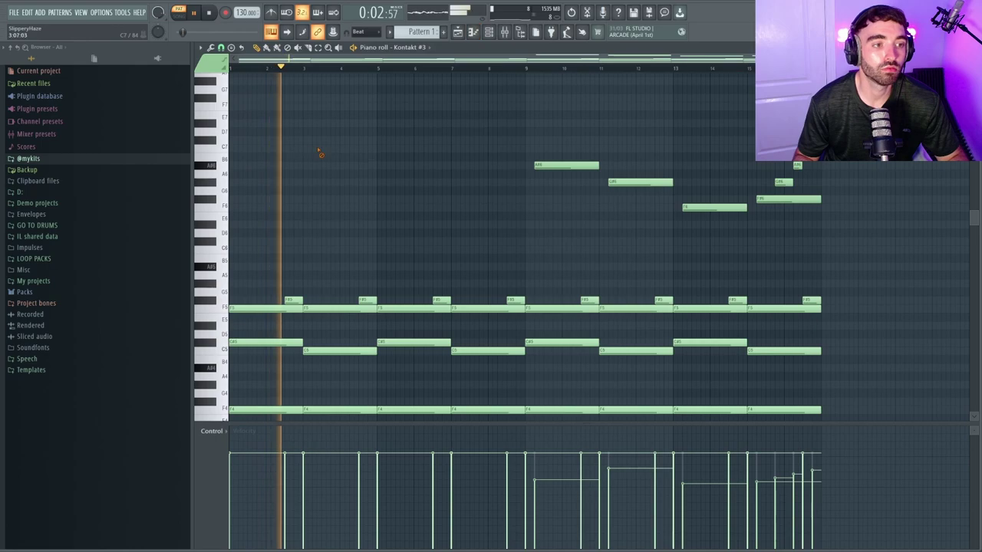
scroll(337, 153, "down", 6)
scroll(337, 159, "up", 4)
scroll(328, 171, "down", 2)
key("space")
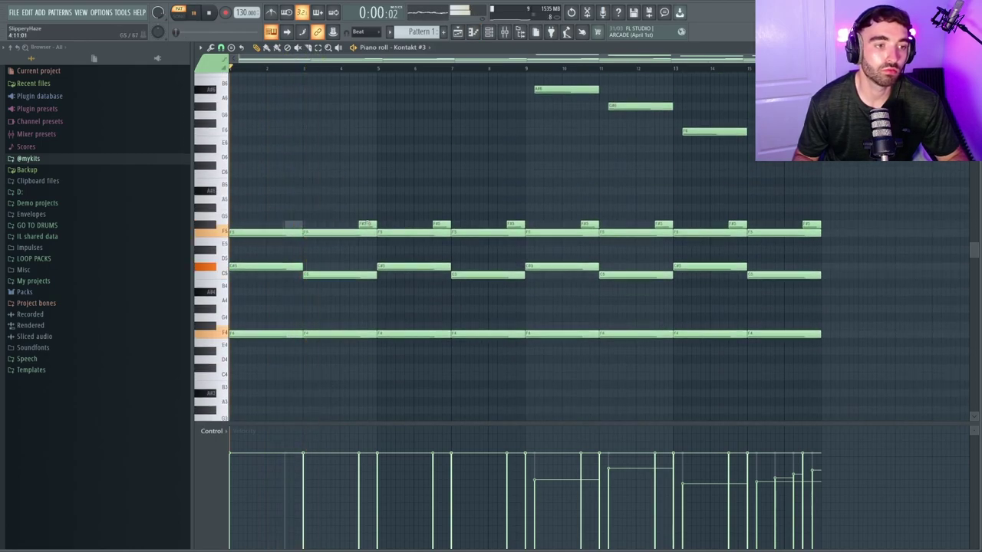
right_click(442, 224)
right_click(516, 223)
right_click(590, 224)
right_click(663, 224)
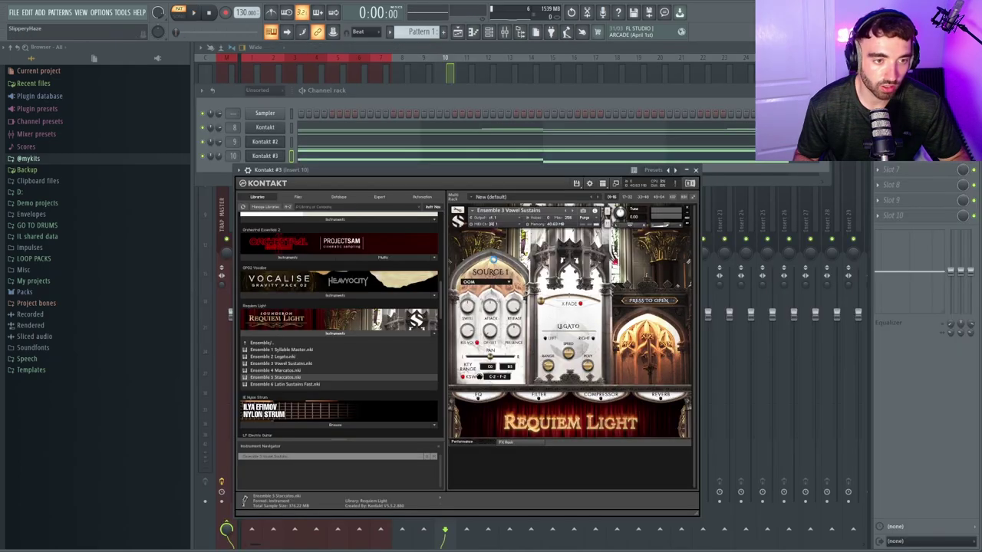
Replace the Kontakt #3 instrument with Requiem Light's Ensemble 5 Staccatos and audition it.
left_click_drag(493, 276, 491, 282)
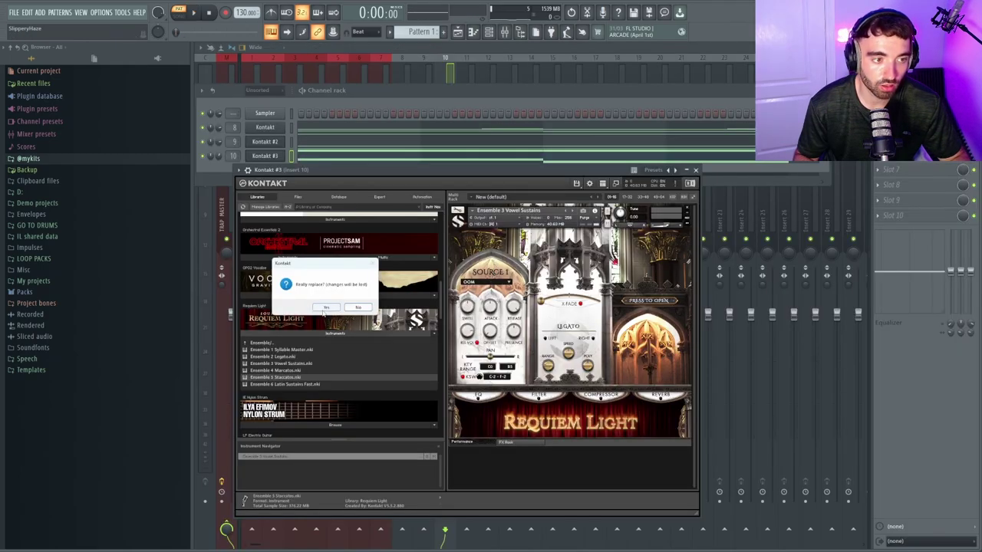
left_click(324, 309)
key("space")
left_click_drag(427, 171, 399, 202)
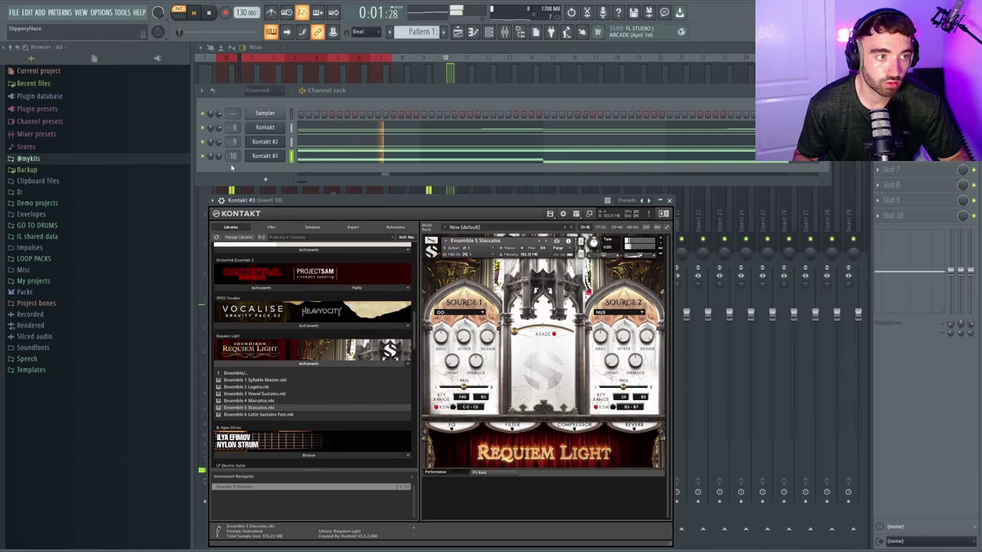
Transpose all of the Kontakt #3 notes up one octave and play them back.
right_click(272, 157)
left_click(287, 158)
right_click(282, 158)
left_click(287, 158)
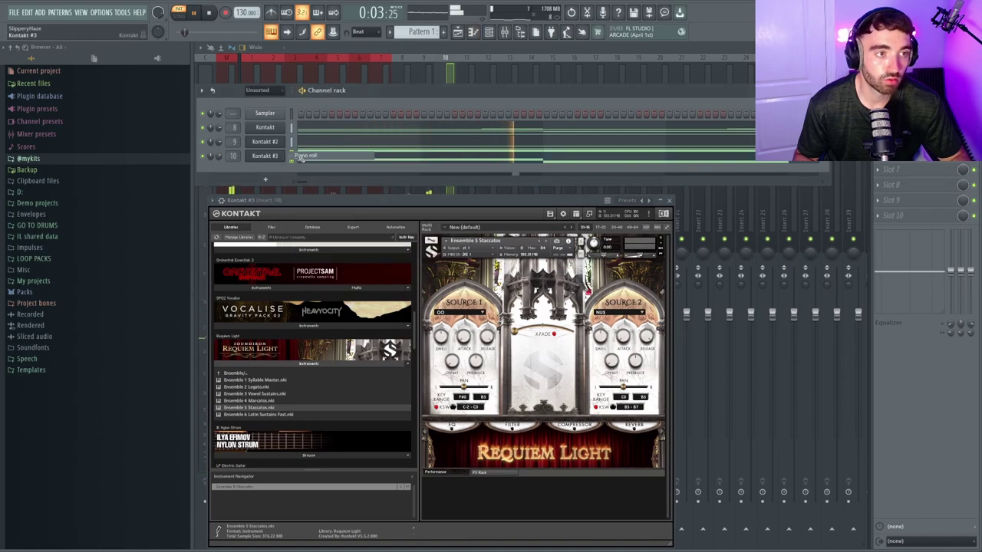
key("ctrl+a")
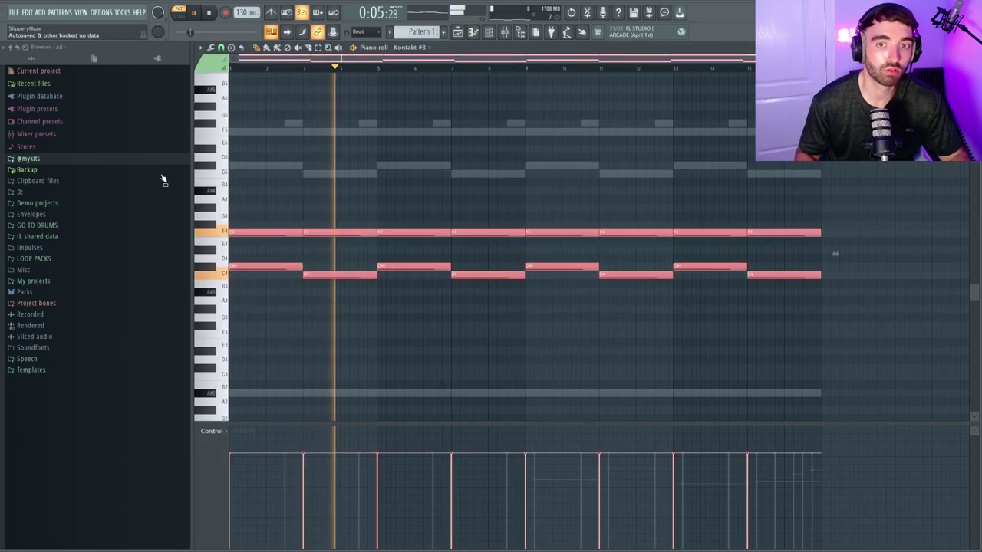
key("ctrl+Up")
key("space")
key("space")
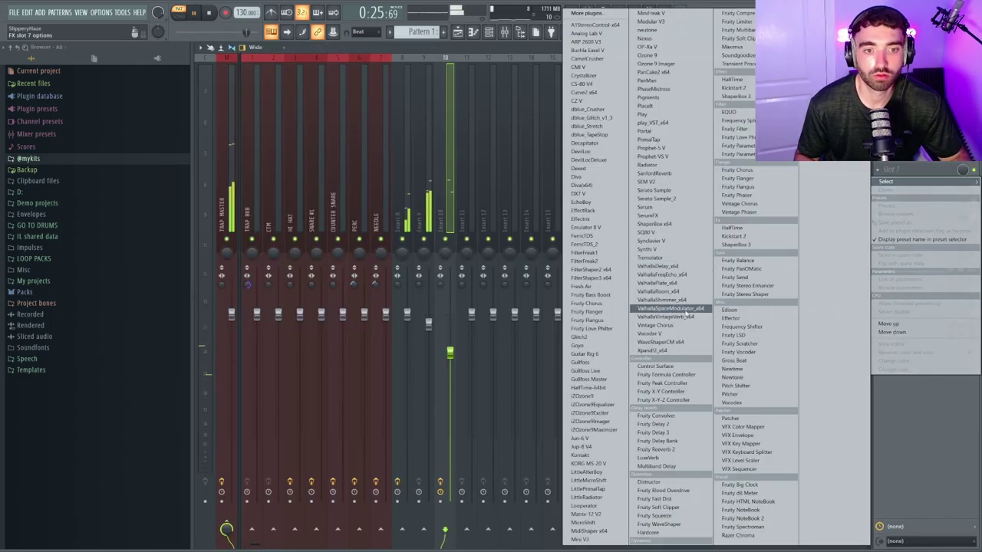
Add ValhallaVintageVerb to insert 10 with a 0.96 s decay and 340 Hz low cut, and reshape bands 5 and 6 of Parametric EQ 2.
left_click(675, 316)
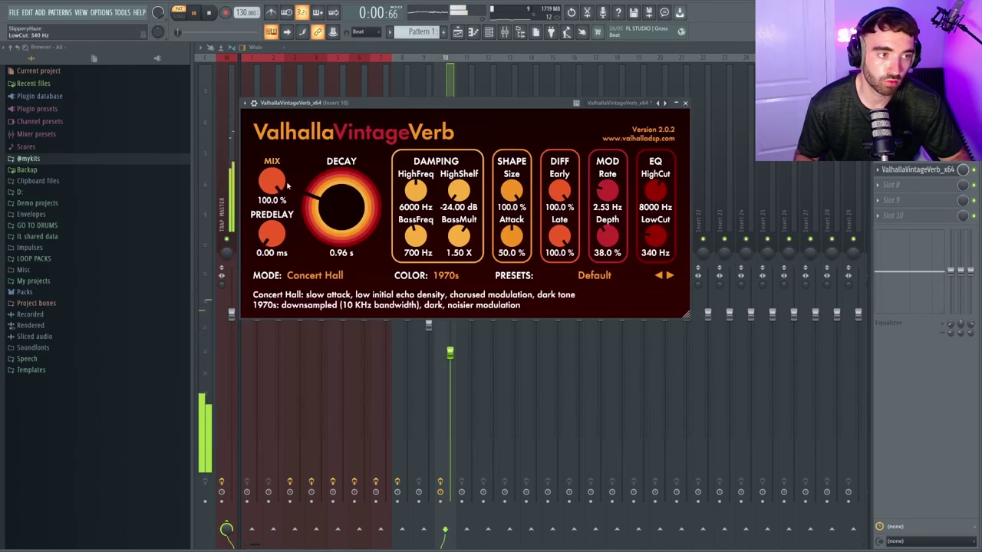
left_click(912, 139)
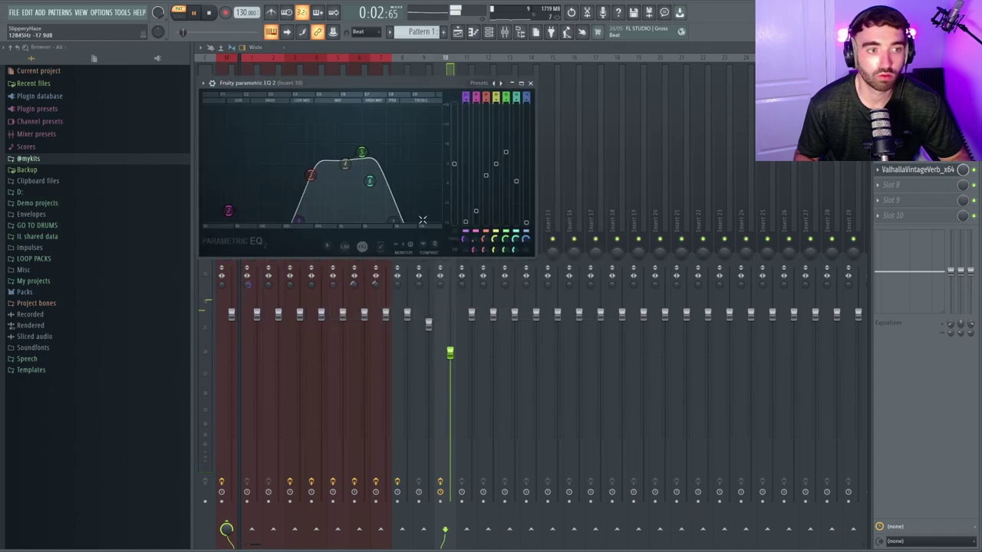
left_click_drag(370, 180, 369, 170)
left_click_drag(362, 152, 363, 151)
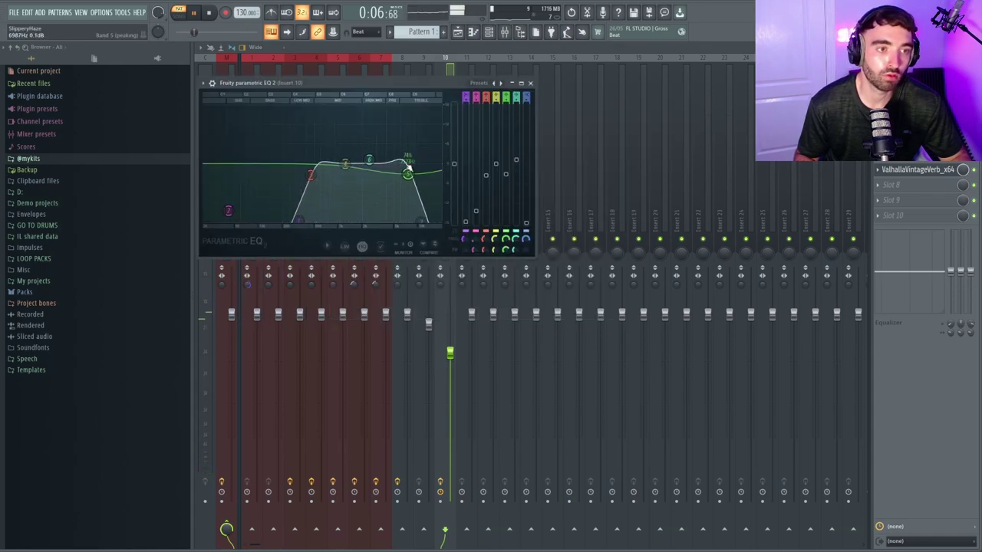
scroll(410, 180, "down", 4)
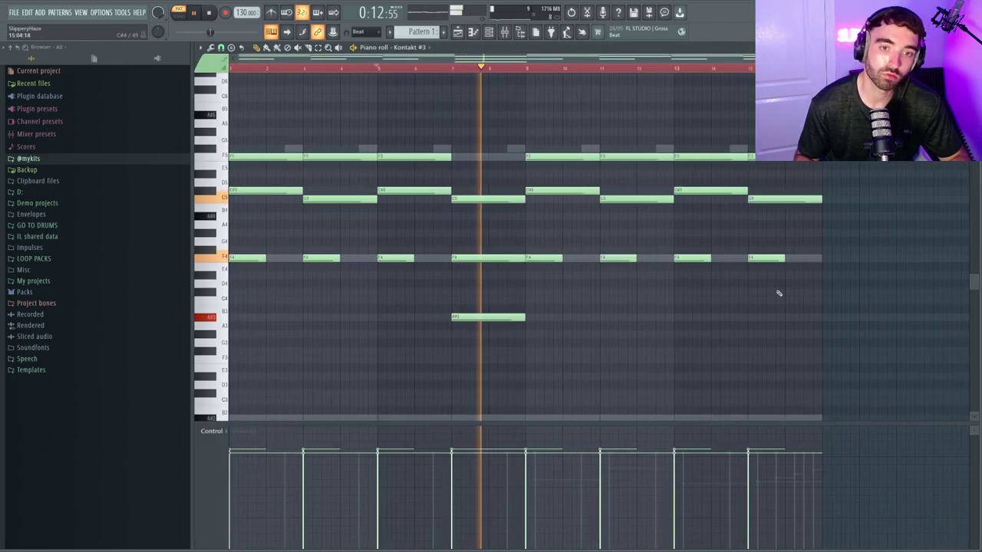
Replace the Kontakt #3 notes from bar 9 onward with a duplicate of the bars 1 to 8 phrase and play it.
left_click_drag(867, 295, 516, 99)
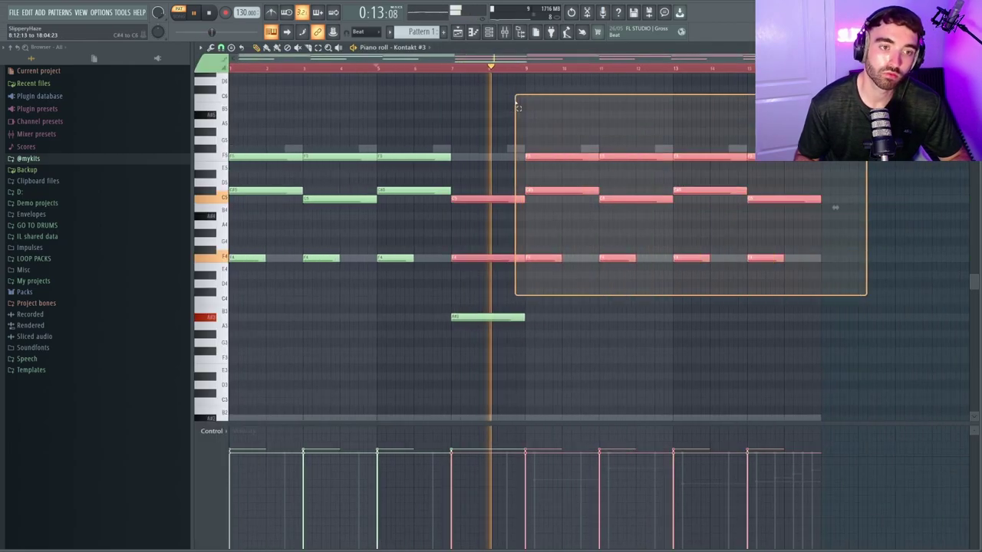
key("Delete")
key("ctrl+a")
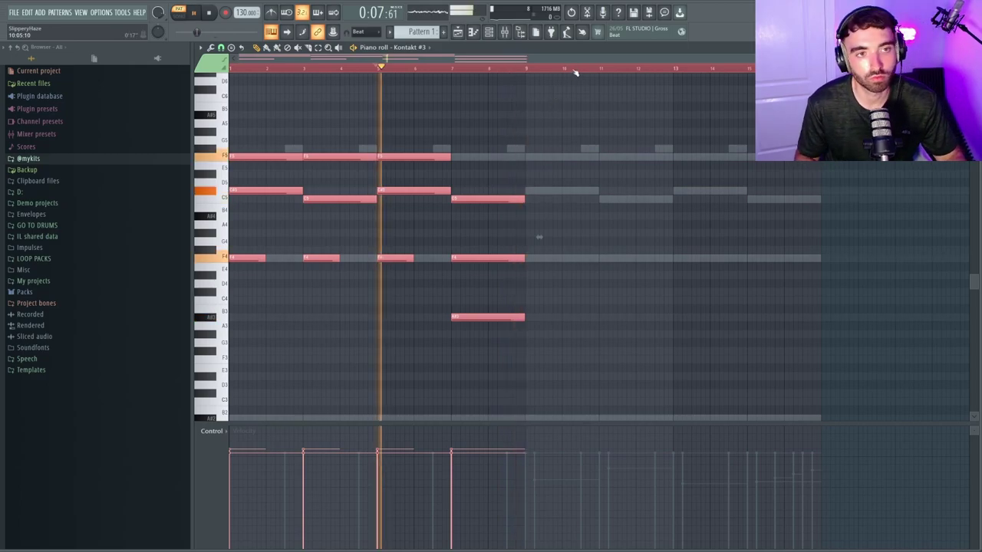
left_click_drag(575, 72, 527, 78)
key("ctrl+b")
key("ctrl+d")
key("space")
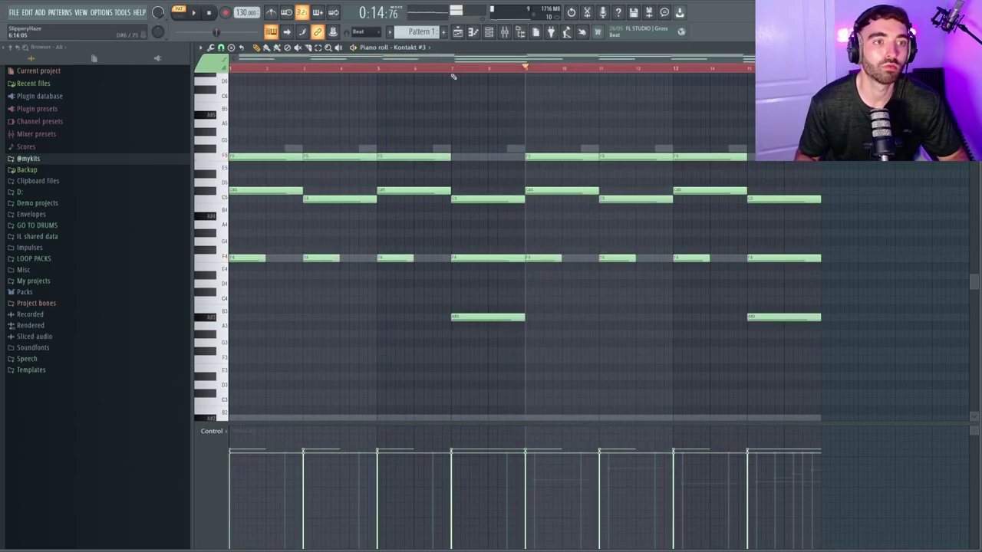
left_click(489, 32)
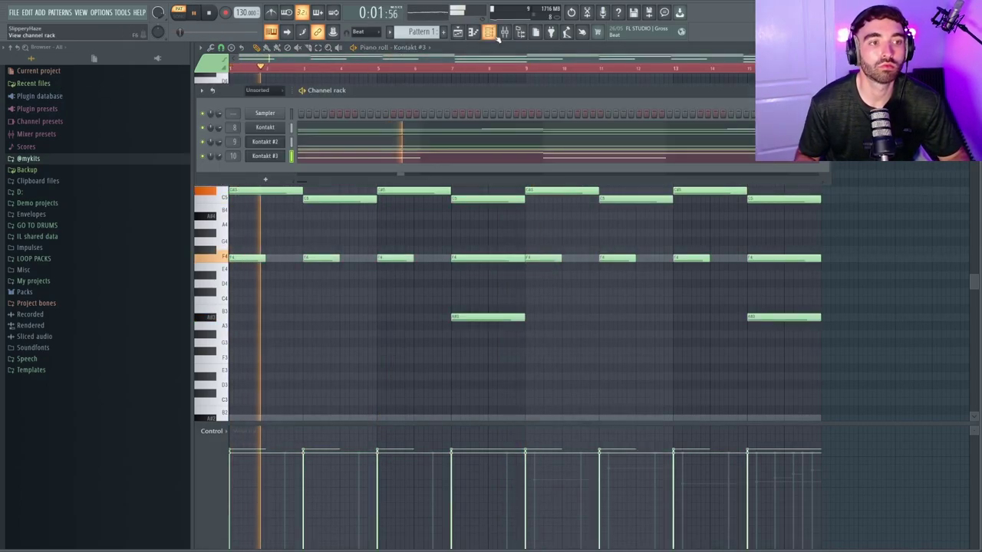
left_click(503, 32)
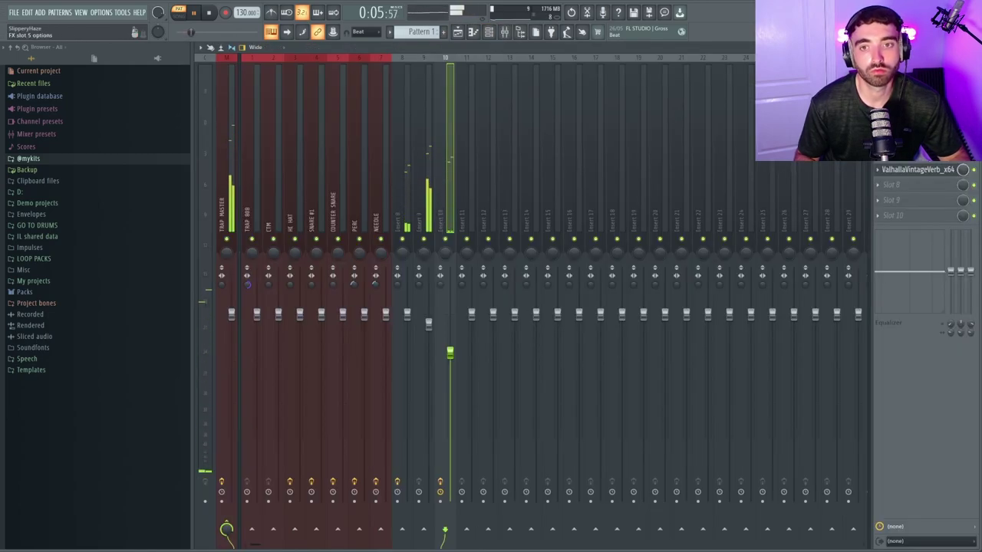
left_click(488, 32)
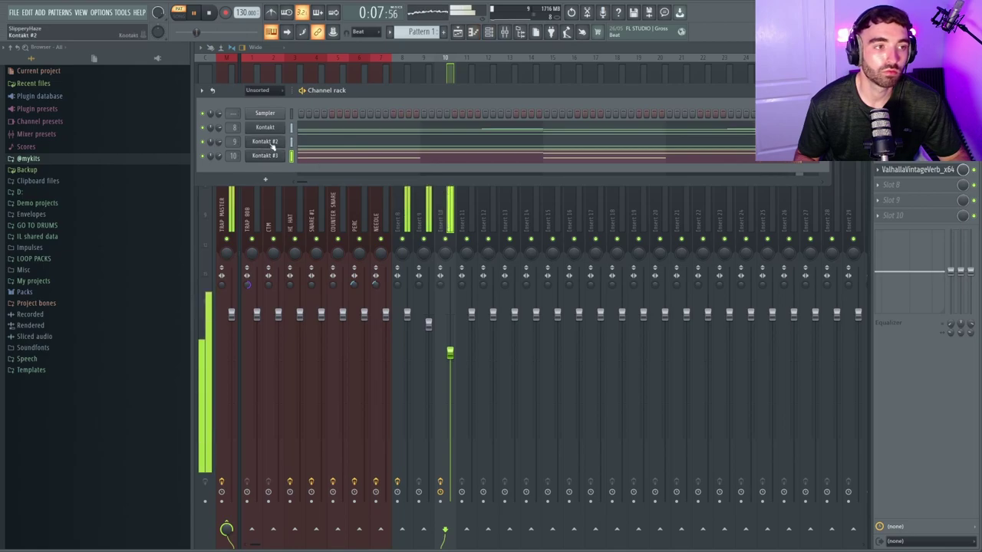
left_click_drag(364, 101, 358, 86)
left_click(457, 33)
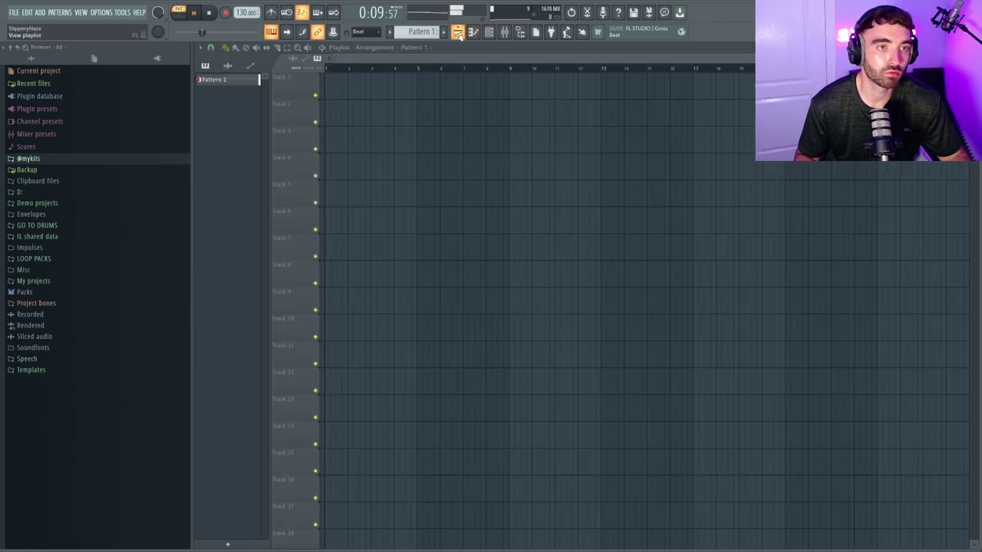
left_click_drag(333, 77, 419, 82)
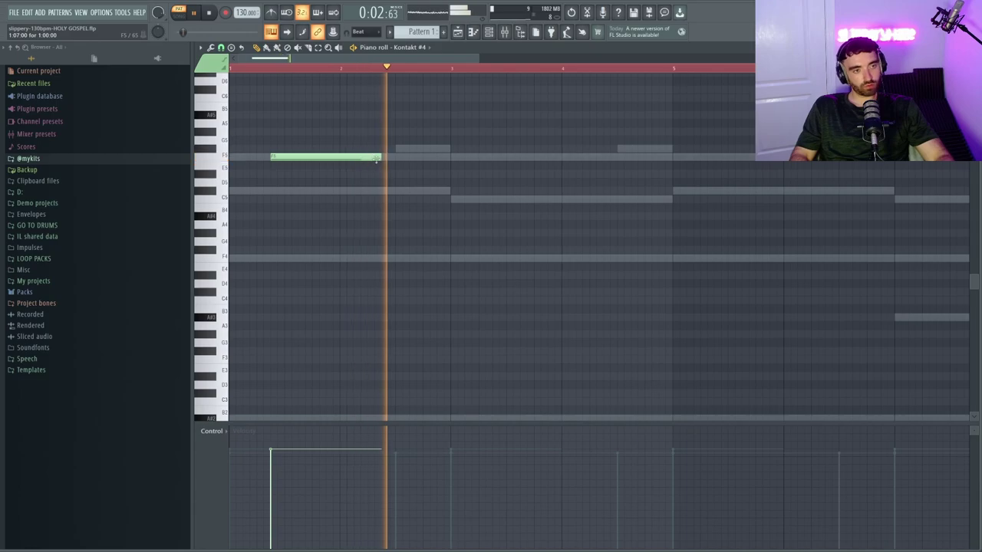
Shorten the first F5 note of Kontakt #4 slightly and lower the C5 note in bar 7 to A#4.
left_click_drag(378, 157, 367, 158)
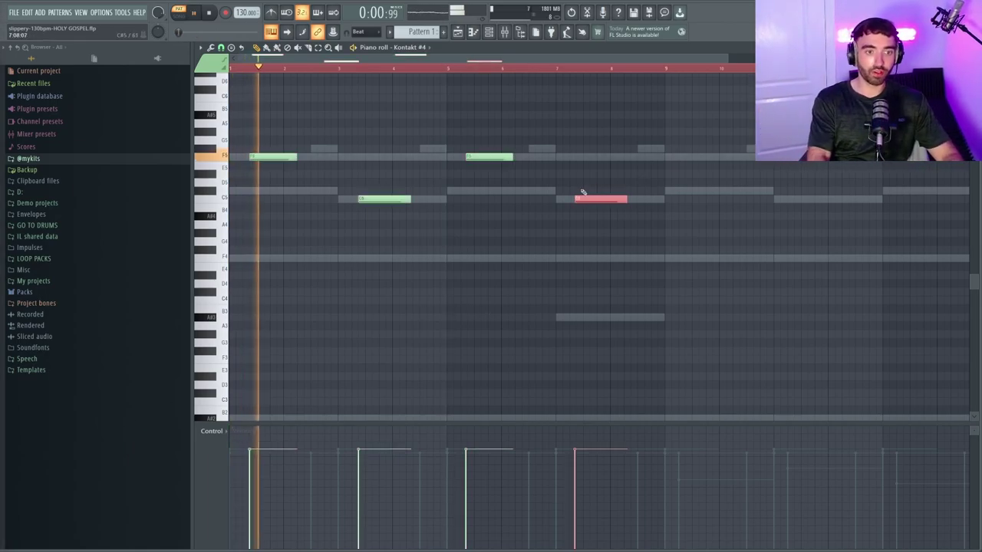
key("ctrl+Down")
key("shift+Down")
key("shift+Down")
key("ctrl+Up")
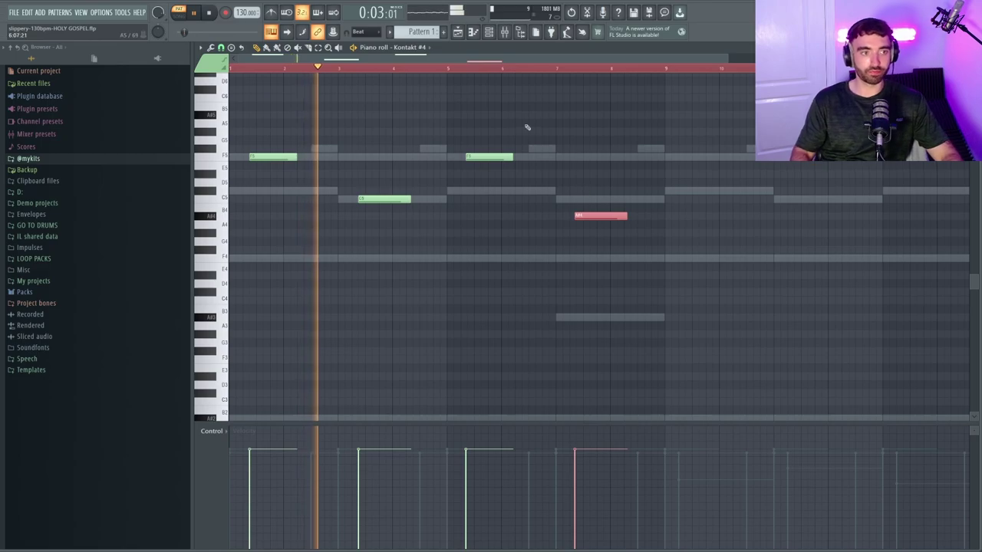
key("ctrl+d")
Route Kontakt #4 to mixer insert 11, load Fruity parametric EQ 2 in slot 7, and reposition the ValhallaVintageVerb window.
key("F6")
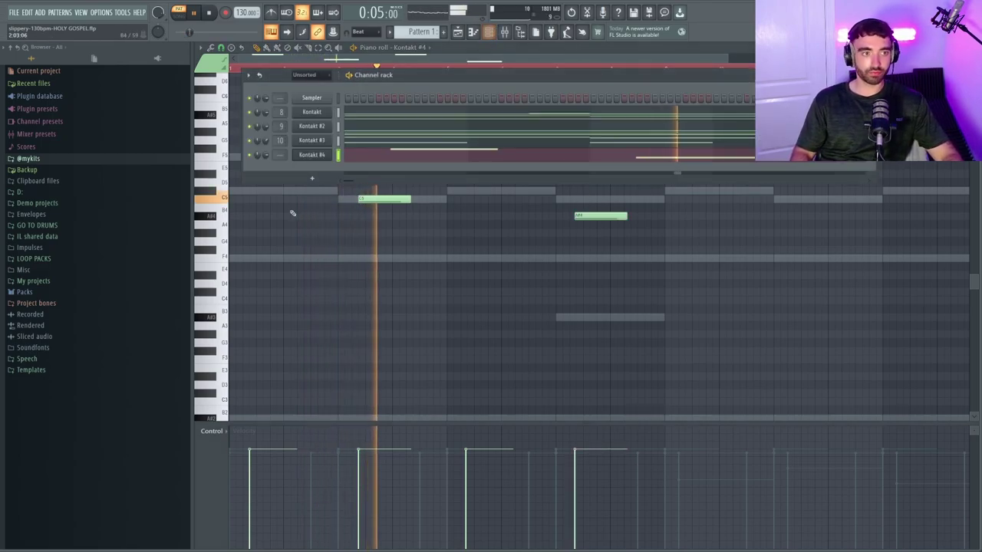
left_click_drag(280, 155, 280, 139)
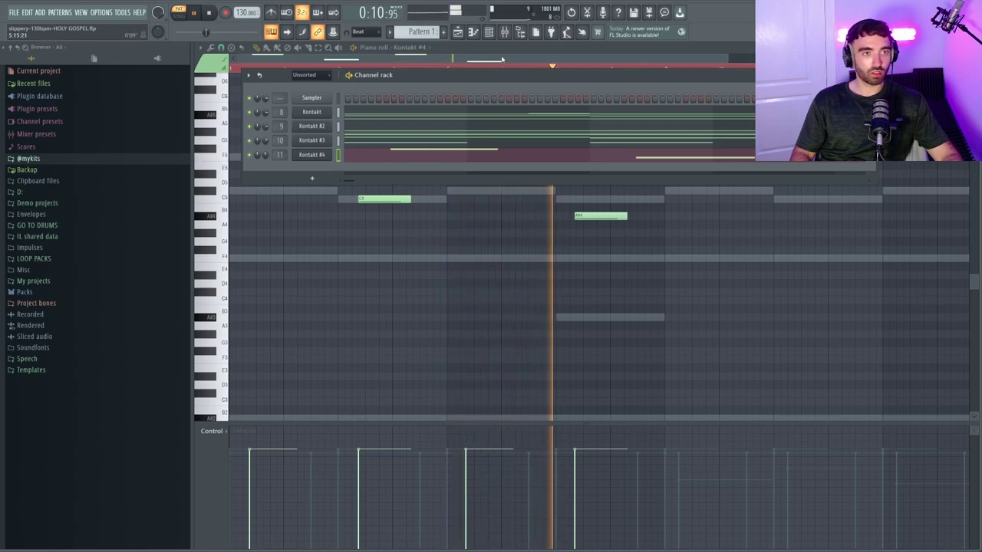
key("F9")
left_click(882, 169)
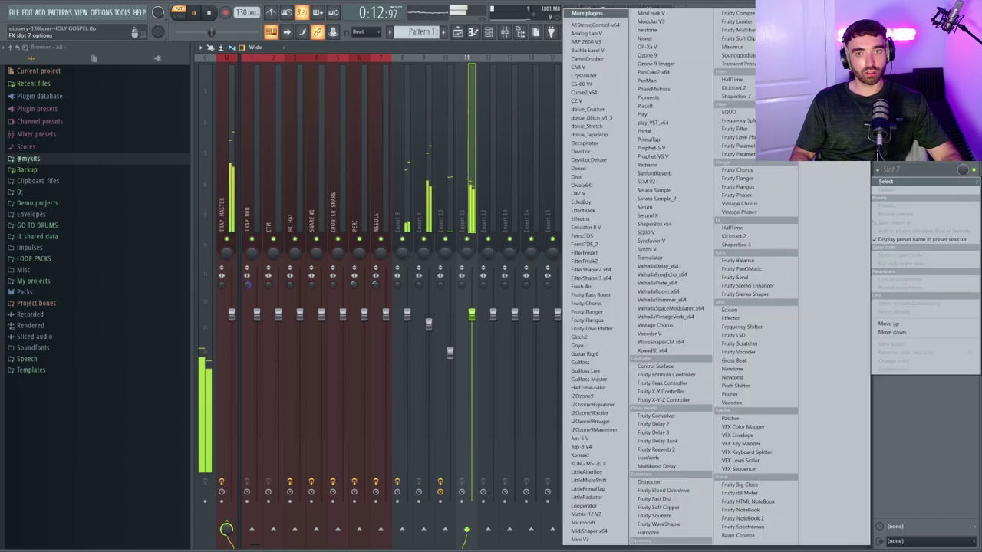
left_click(736, 154)
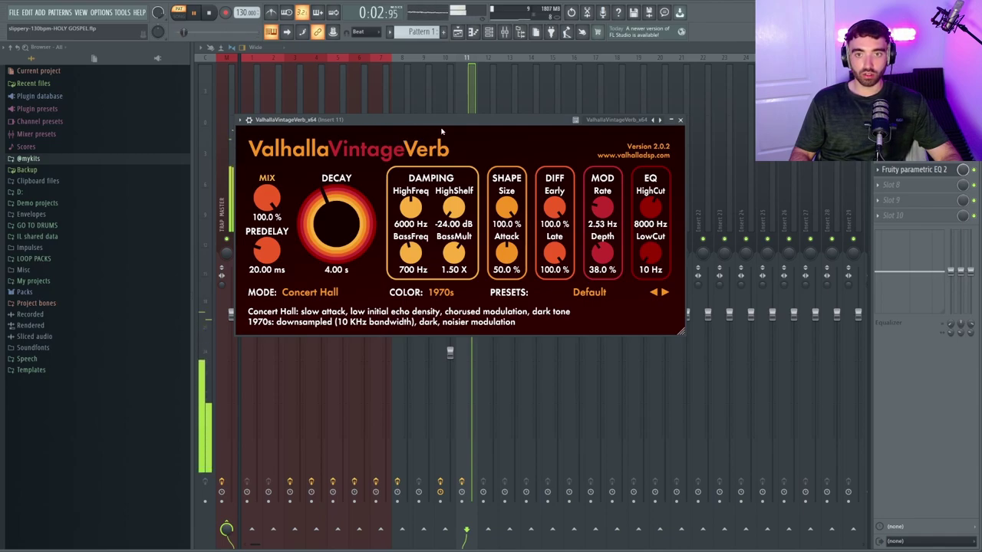
left_click_drag(445, 134, 464, 119)
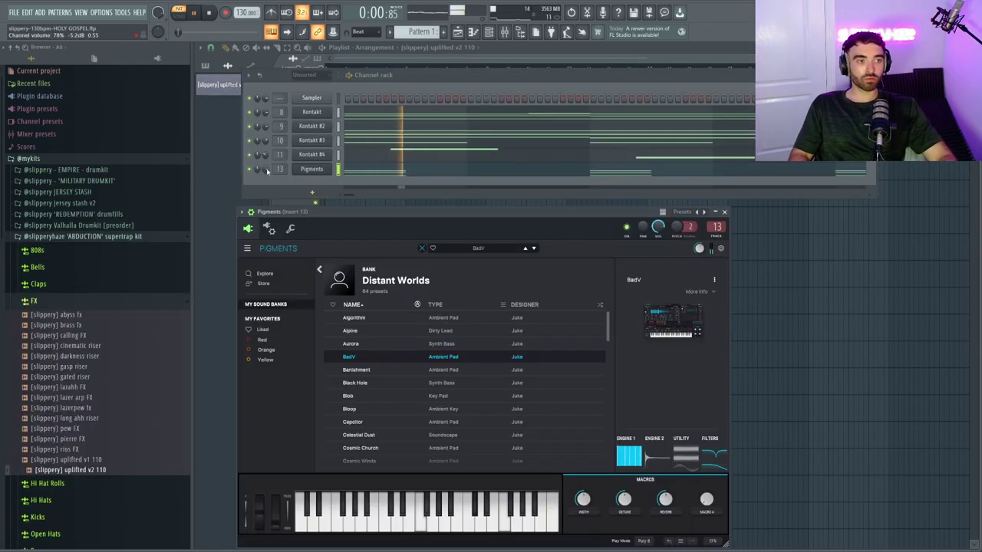
Open the Pigments notes in the piano roll and lengthen every chord note to one bar.
right_click(308, 170)
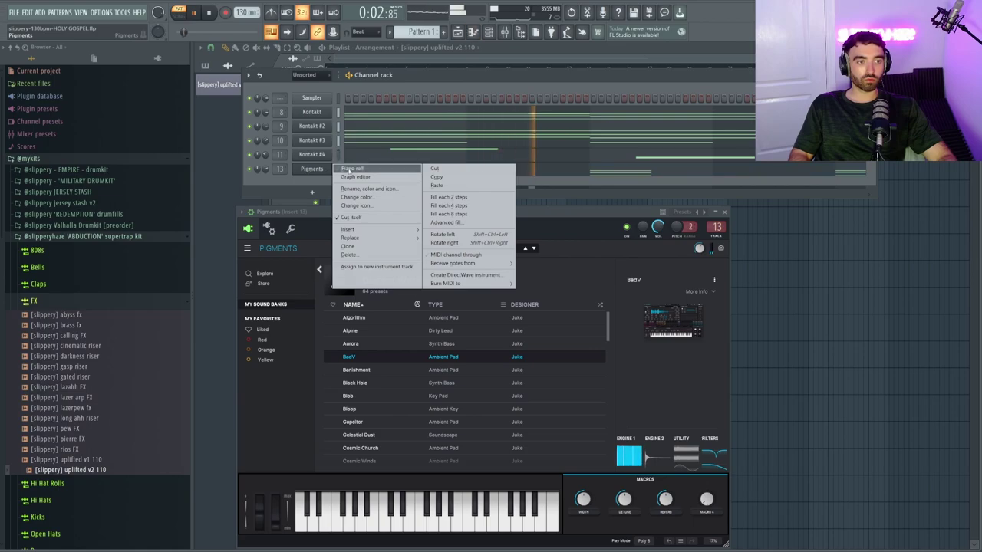
left_click(351, 169)
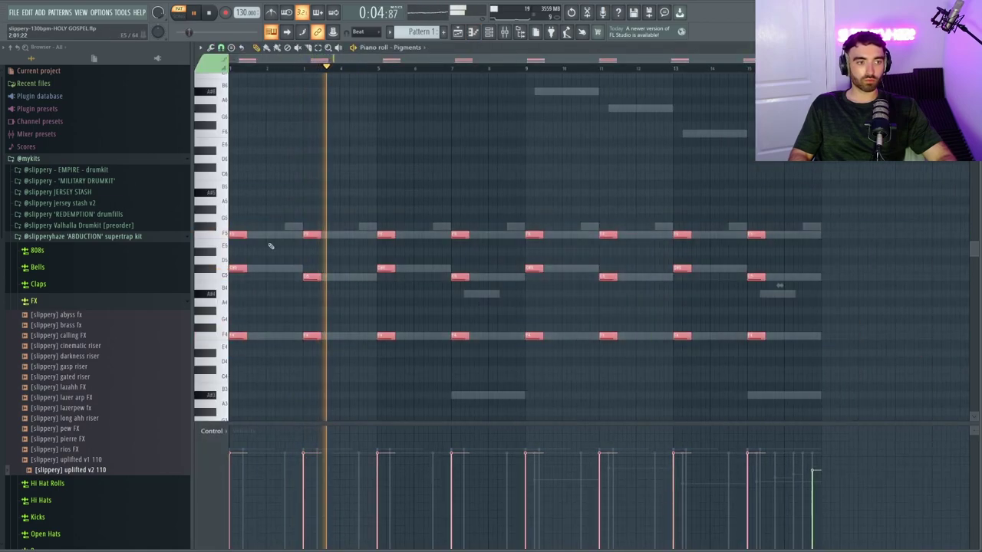
left_click_drag(246, 236, 265, 239)
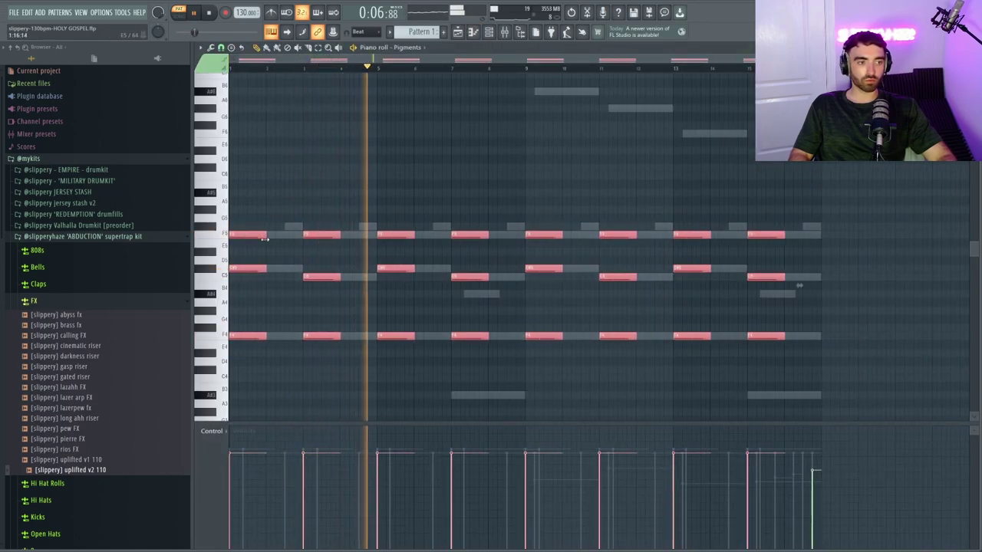
key("space")
left_click(266, 243)
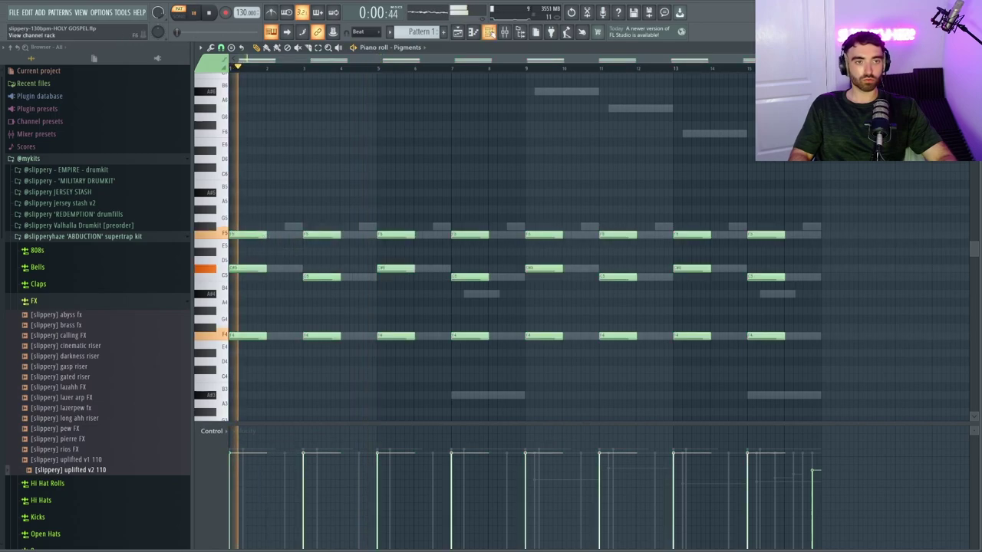
Load the Algorithm preset from the Distant Worlds bank in Pigments and audition it.
key("F6")
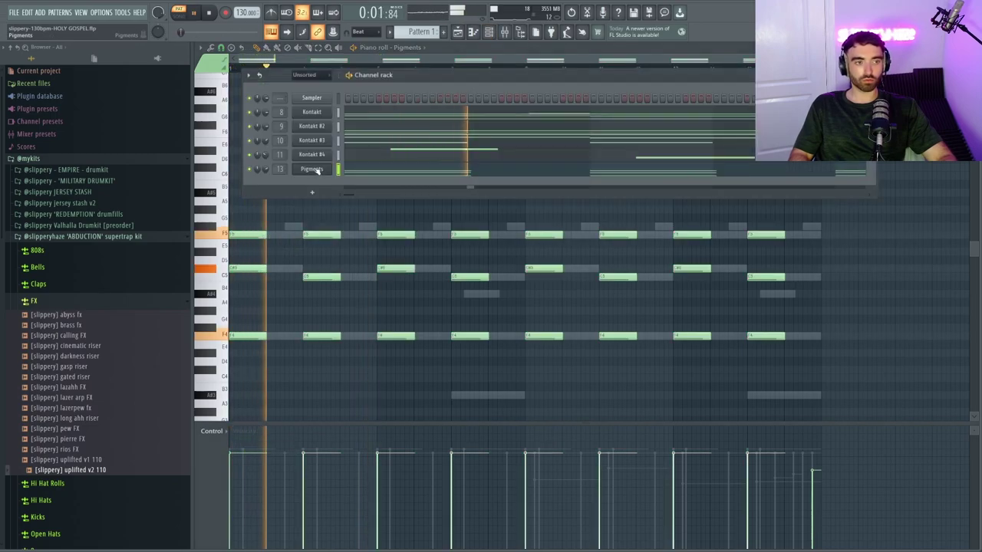
left_click(315, 170)
left_click(404, 317)
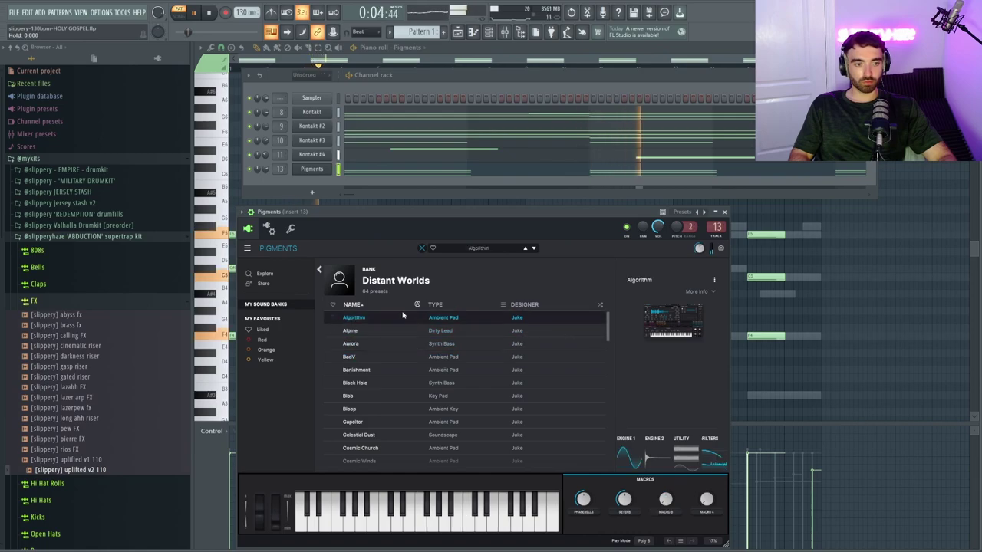
left_click_drag(359, 214, 377, 207)
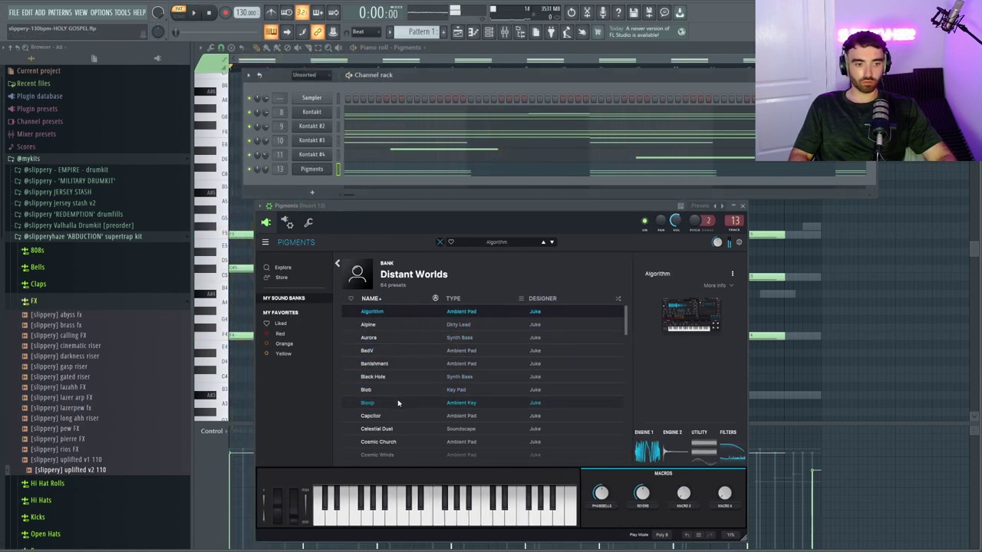
key("space")
Delete all of the F4 notes from the Pigments pattern.
right_click(784, 368)
scroll(767, 362, "down", 5)
scroll(545, 277, "up", 3)
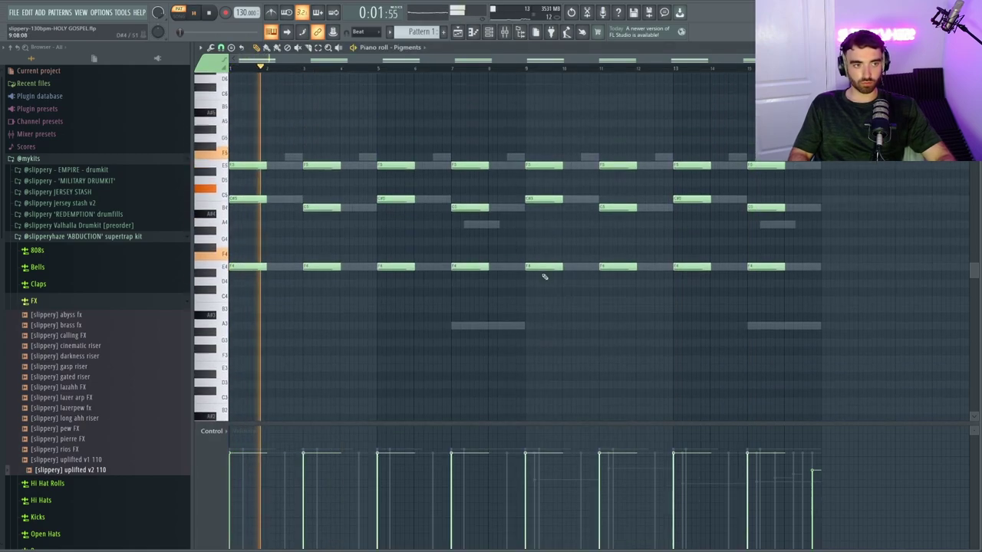
right_click(253, 285)
right_click(393, 285)
right_click(331, 285)
right_click(469, 285)
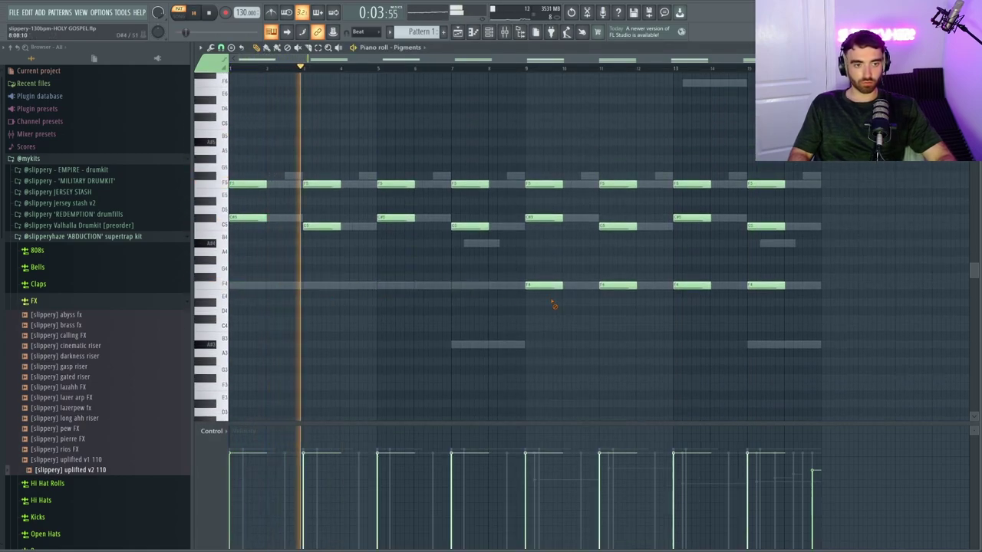
right_click(616, 285)
right_click(558, 286)
right_click(692, 285)
right_click(765, 286)
Extend all remaining Pigments notes to two bars each, play them back, and transpose them up one octave.
key("ctrl+a")
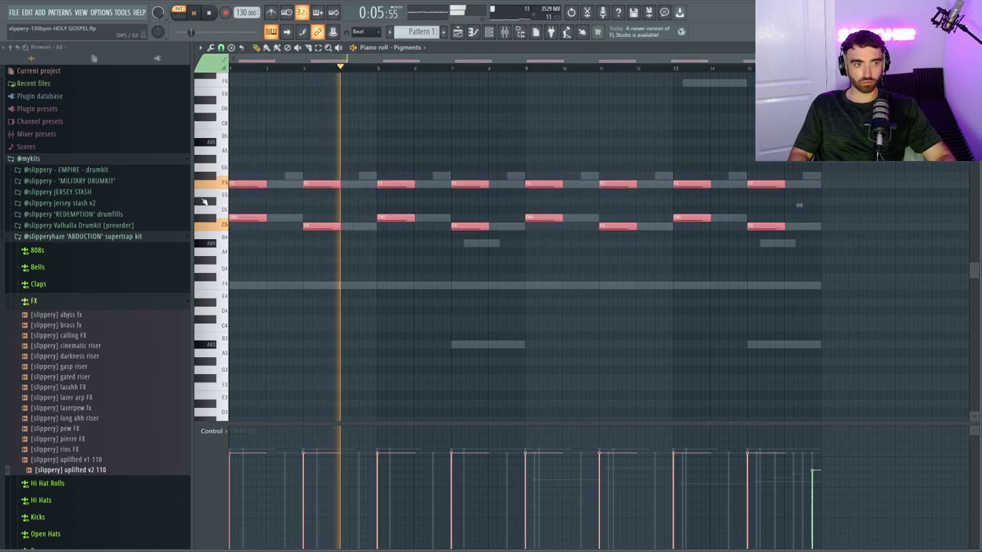
left_click_drag(267, 186, 282, 186)
left_click(334, 137, "ctrl")
scroll(353, 130, "up", 3)
left_click(489, 31)
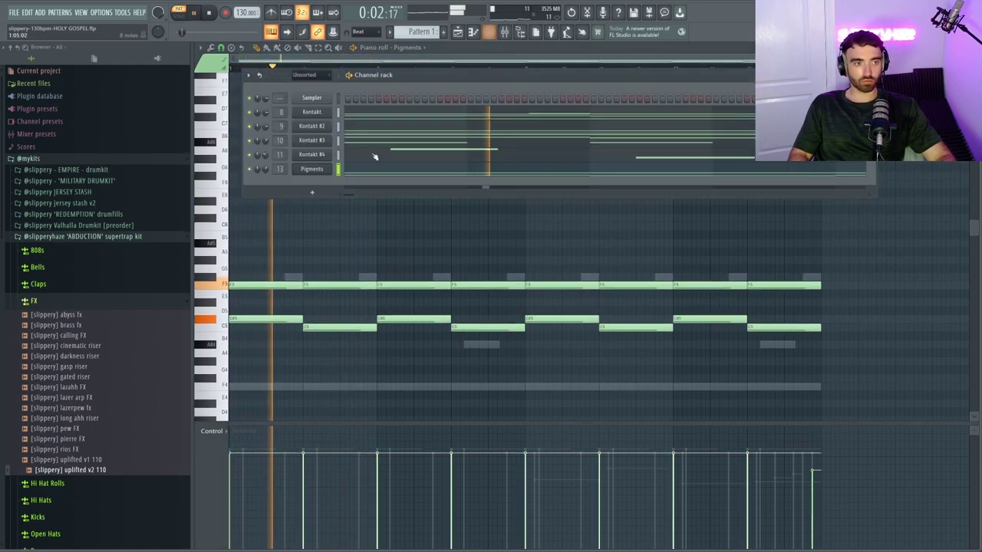
key("F6")
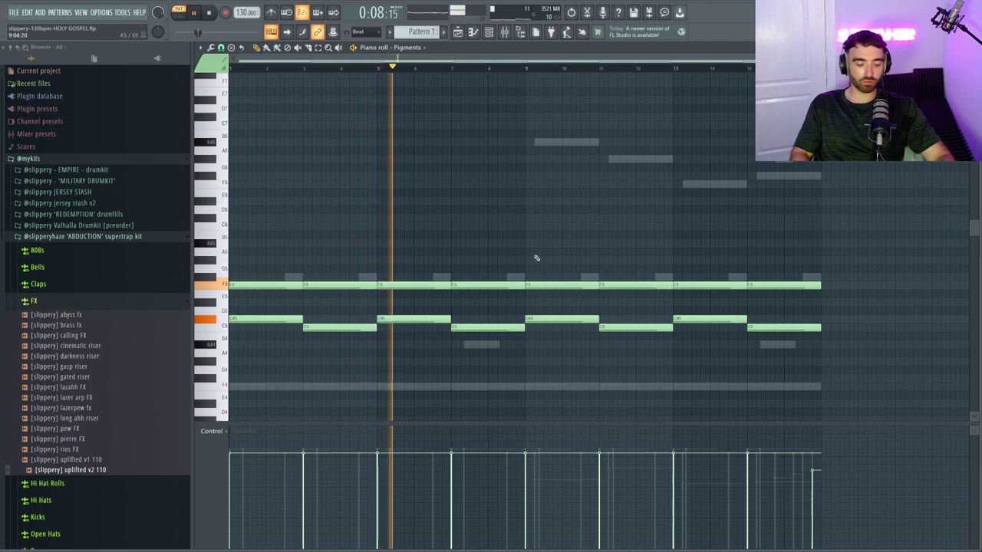
key("space")
key("ctrl+Up")
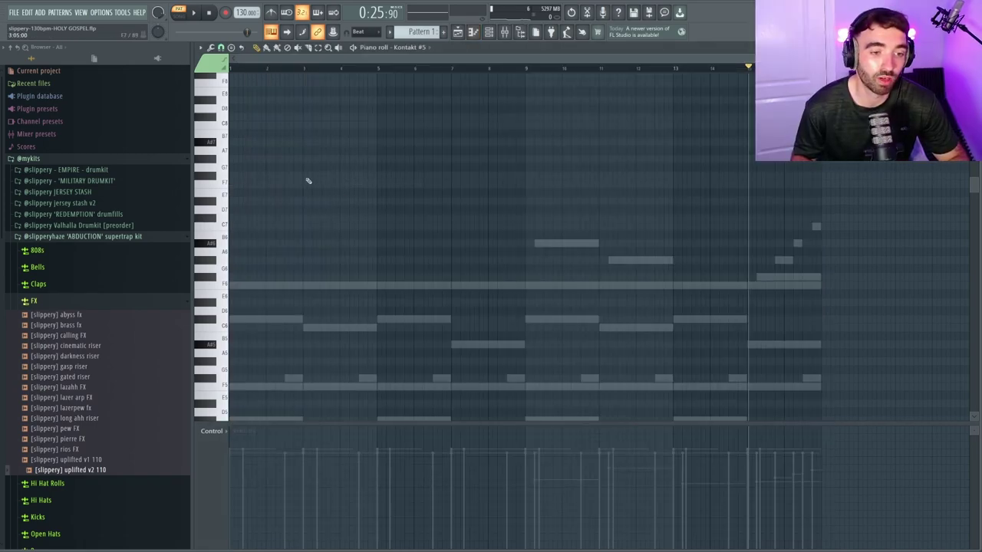
Play the pattern from bar 2 with the empty Kontakt #5 piano roll open.
left_click(270, 69)
scroll(230, 176, "down", 2)
key("space")
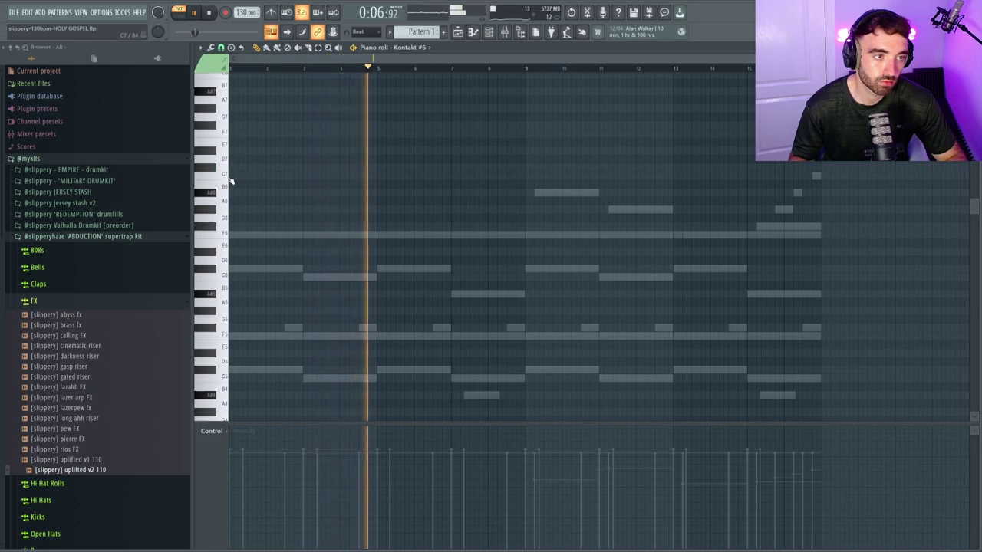
Draw a C7 note for Kontakt #6 starting at 1:09:00 and extend its length to 3:08:00.
left_click(240, 176)
left_click_drag(243, 176, 262, 178)
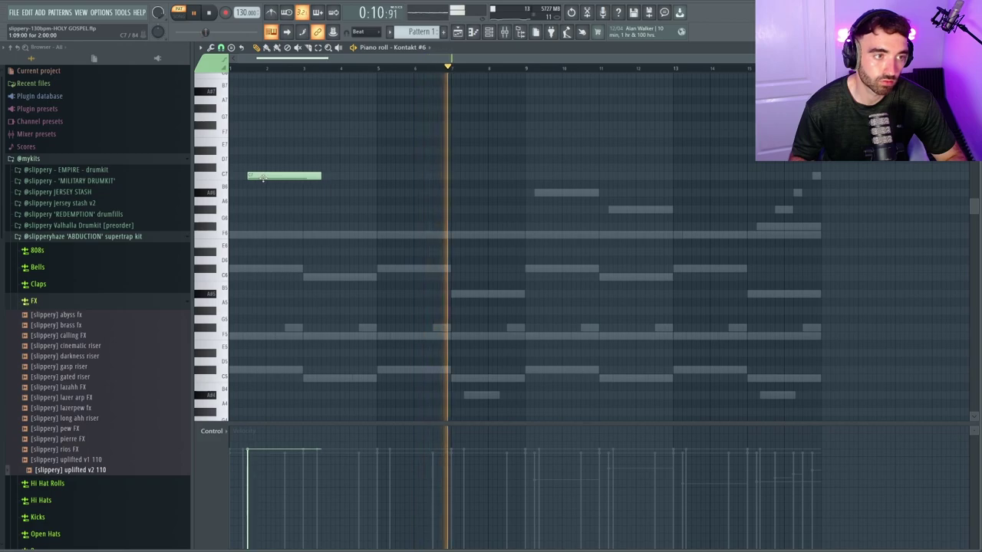
left_click_drag(322, 176, 379, 181)
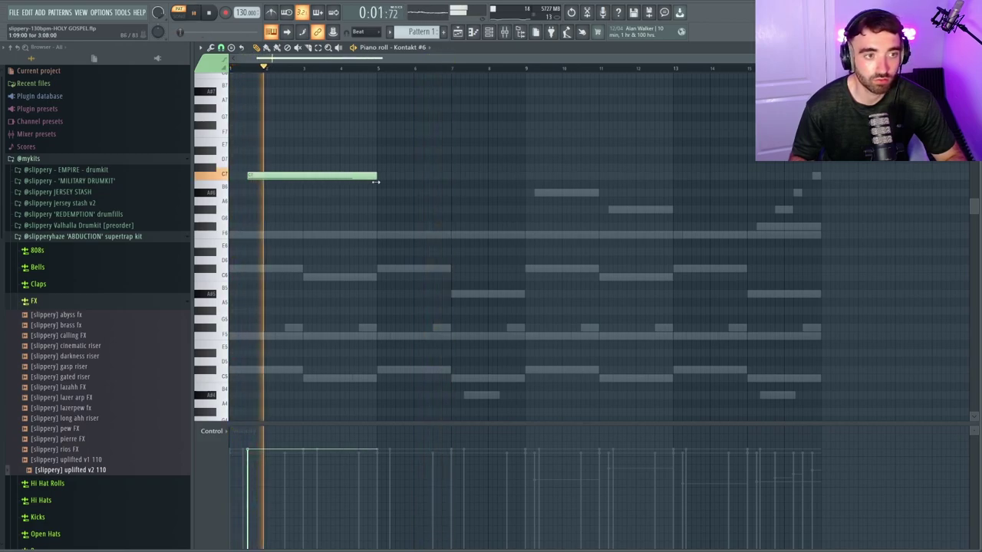
scroll(397, 182, "up", 1)
left_click(398, 169)
scroll(403, 177, "down", 1)
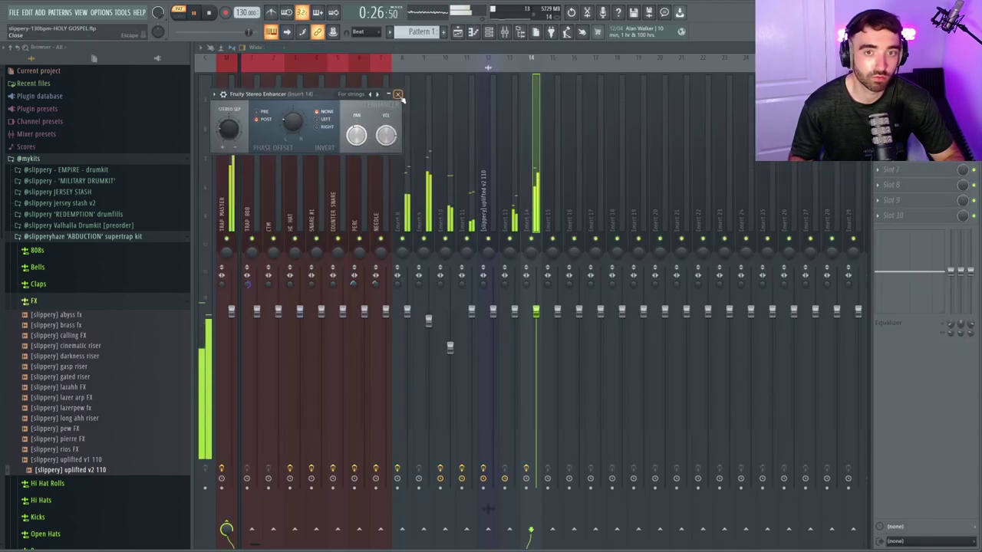
Close the Fruity Stereo Enhancer and load PanCake2 into slot 9 of mixer insert 14.
left_click(398, 94)
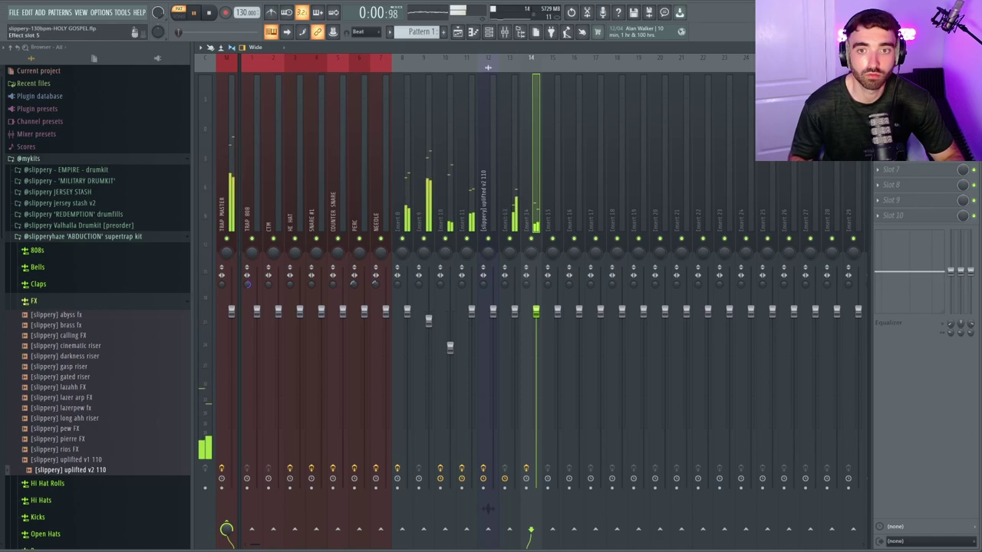
left_click(910, 199)
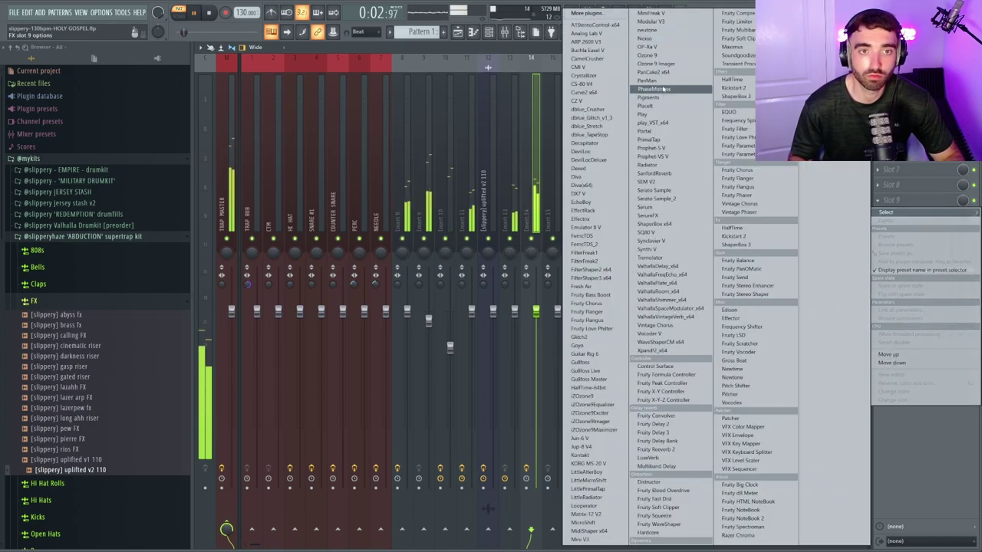
left_click(661, 73)
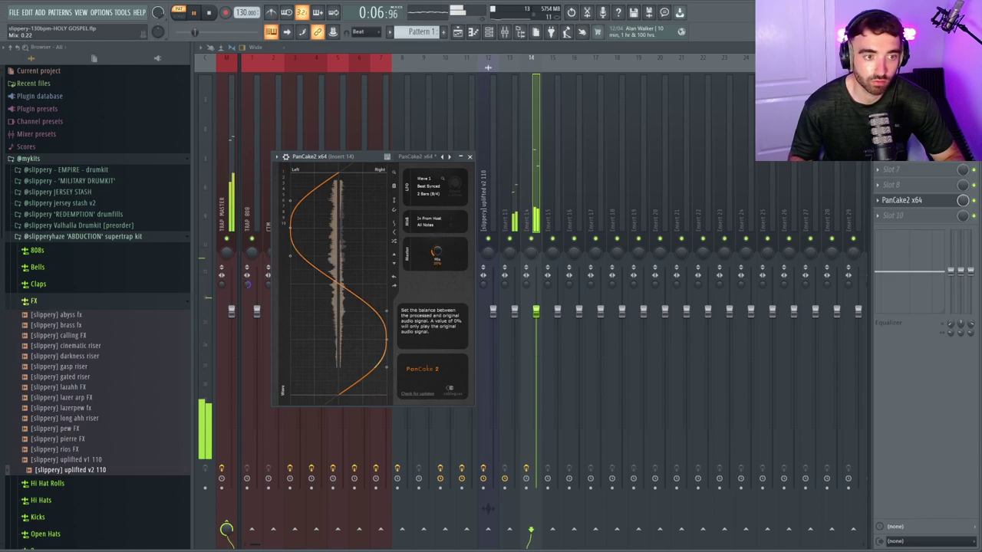
Close PanCake2 and lengthen the opening A4 note in the Kontakt #7 piano roll.
left_click(469, 156)
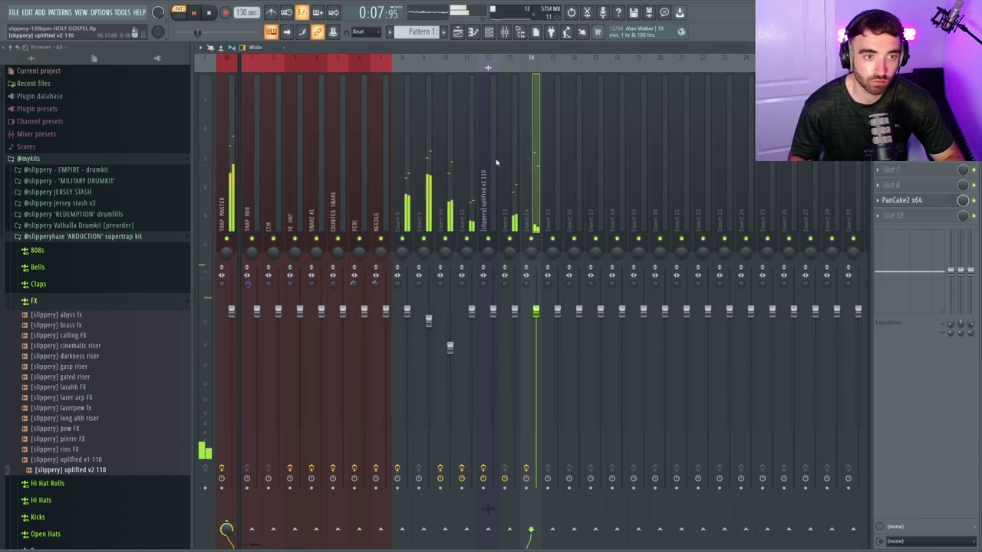
left_click(490, 35)
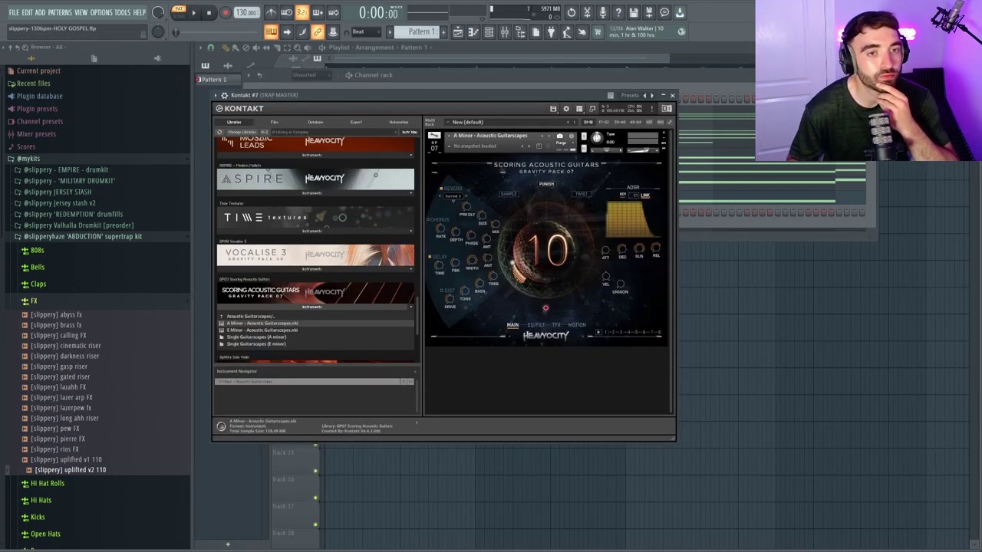
key("space")
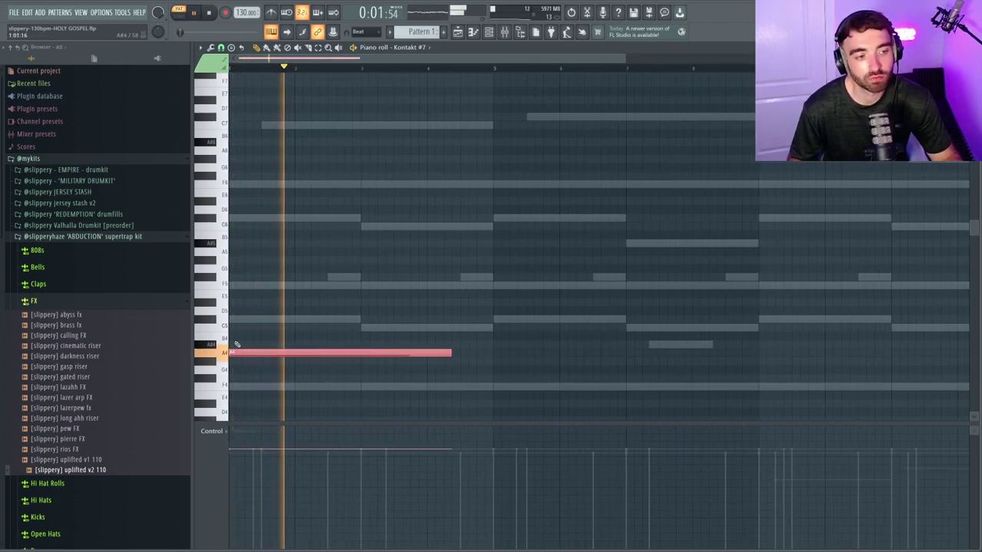
left_click_drag(460, 354, 502, 356)
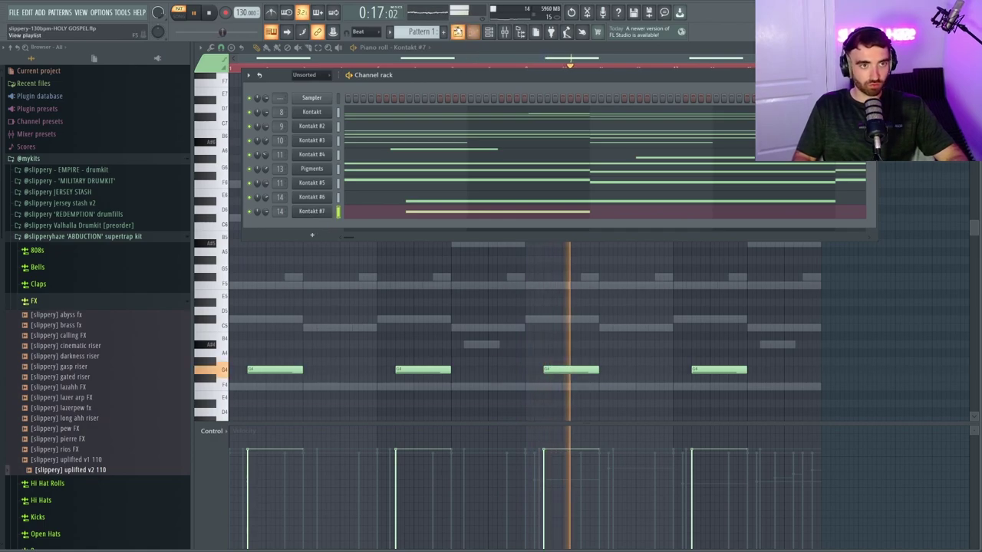
Open the Kontakt channel's piano roll, select the high melody notes from bar 9 onward, and raise their velocities slightly.
right_click(328, 114)
left_click(340, 110)
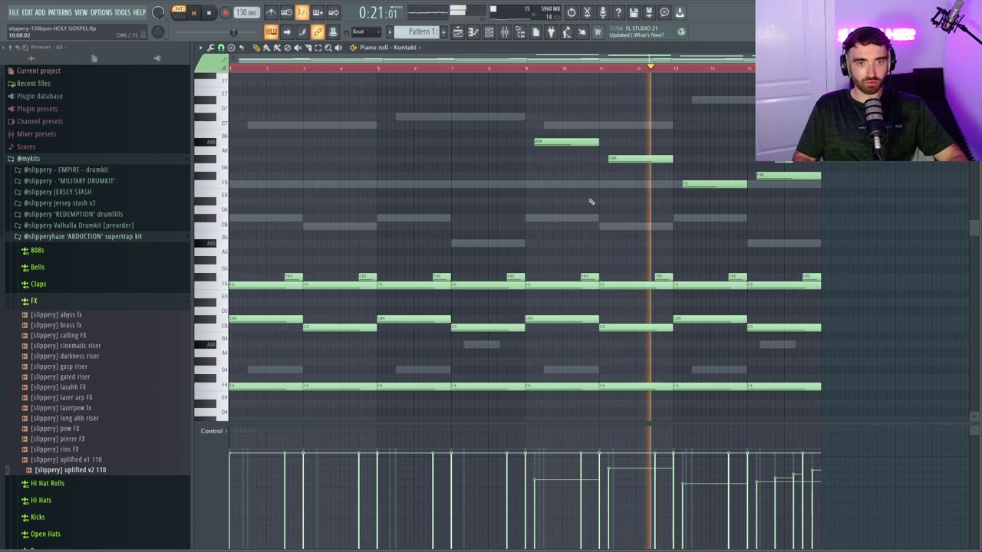
left_click_drag(797, 207, 548, 107)
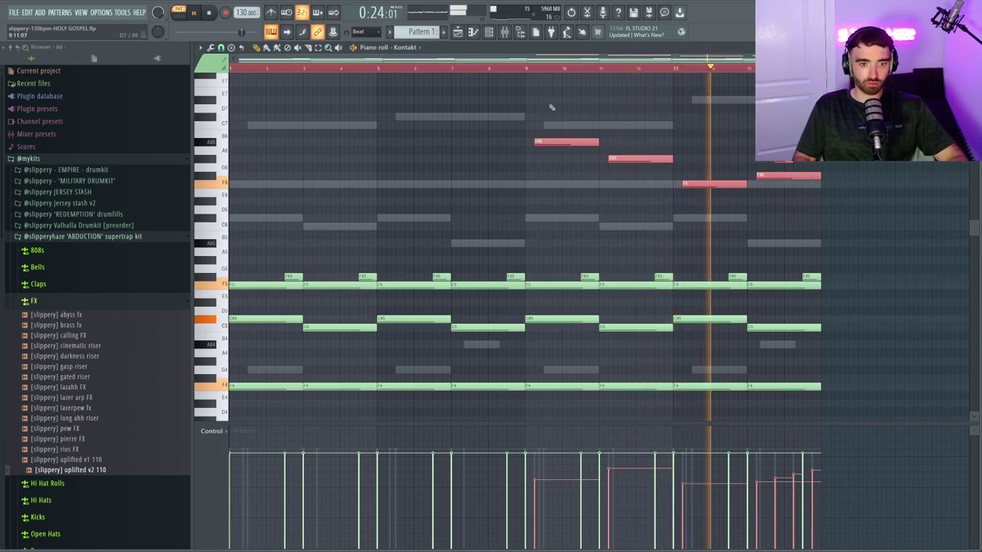
left_click(652, 117, "ctrl")
scroll(833, 245, "up", 3)
scroll(833, 246, "down", 3)
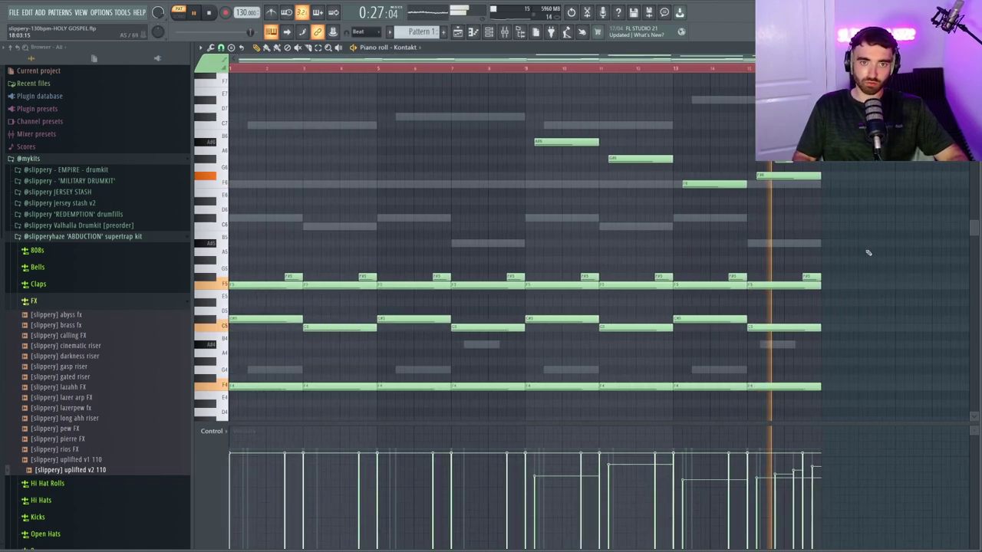
scroll(867, 251, "up", 3)
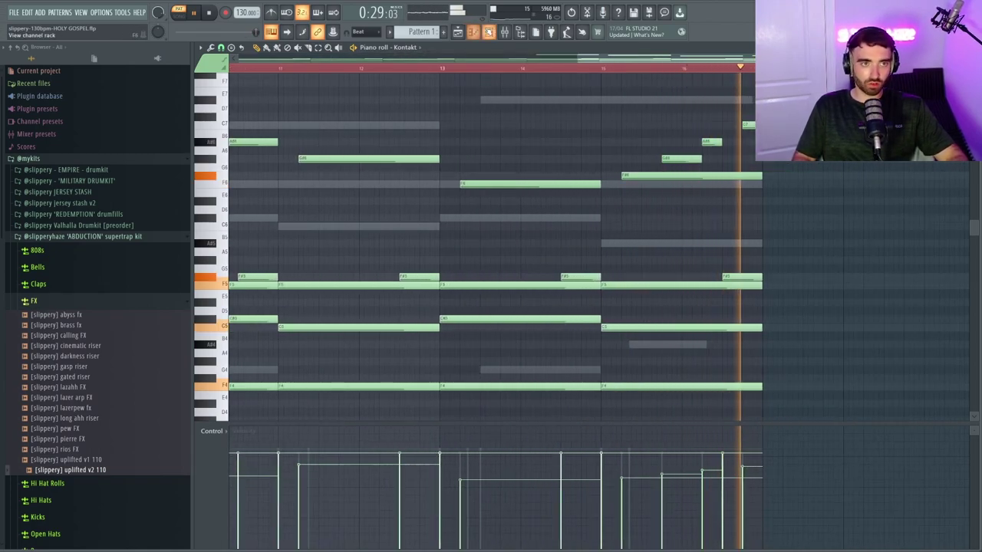
Open the Pigments #2 piano roll and place an A#5 note at the start of bar 1.
left_click(489, 31)
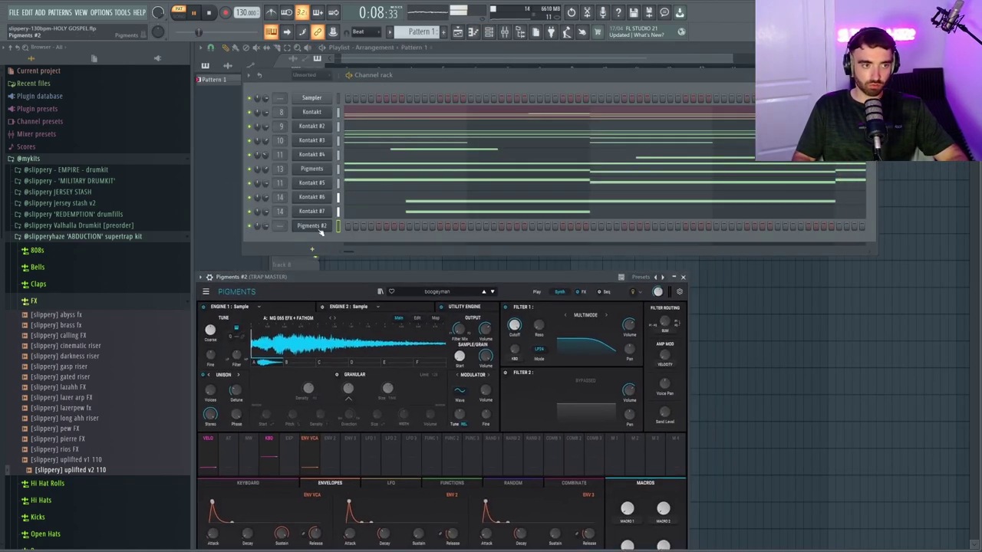
right_click(327, 226)
left_click(345, 226)
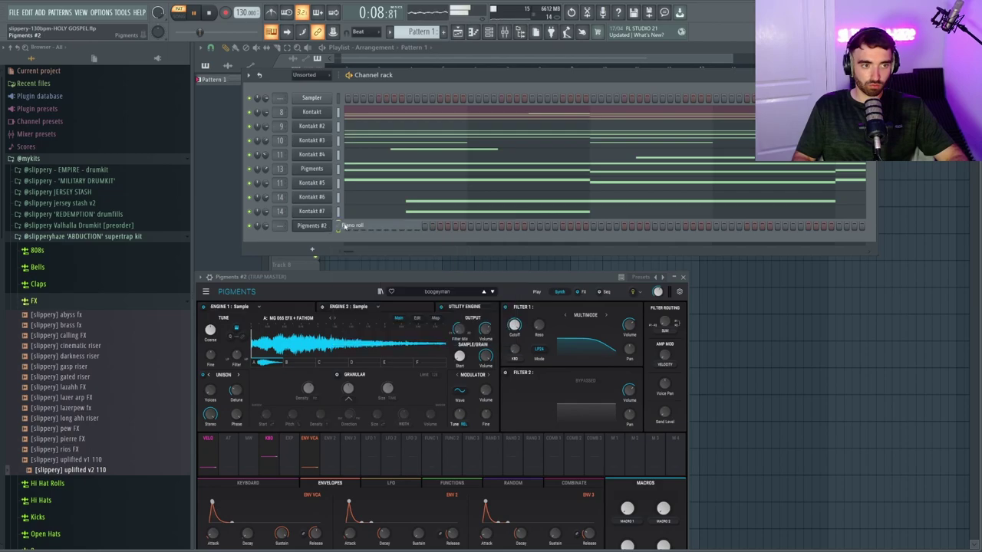
left_click(230, 245)
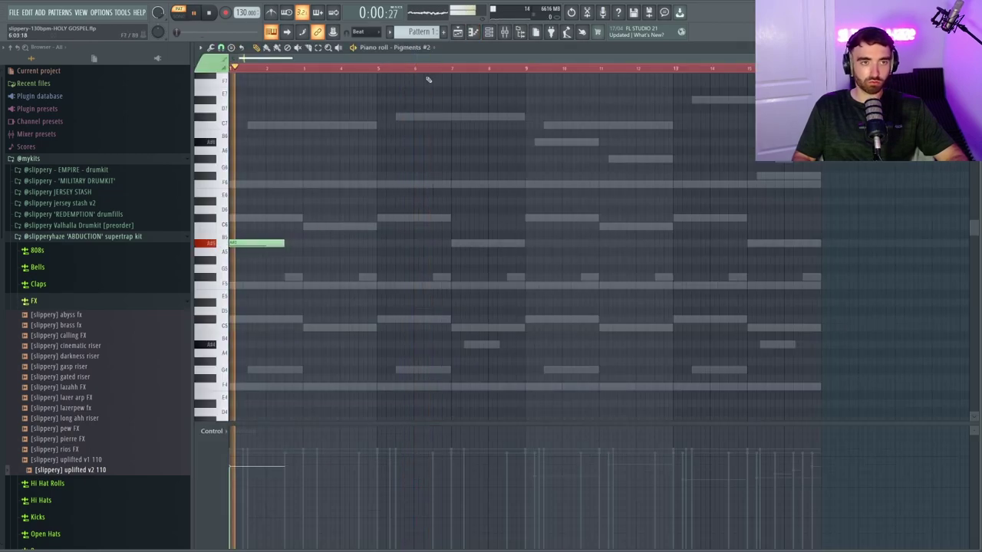
key("F6")
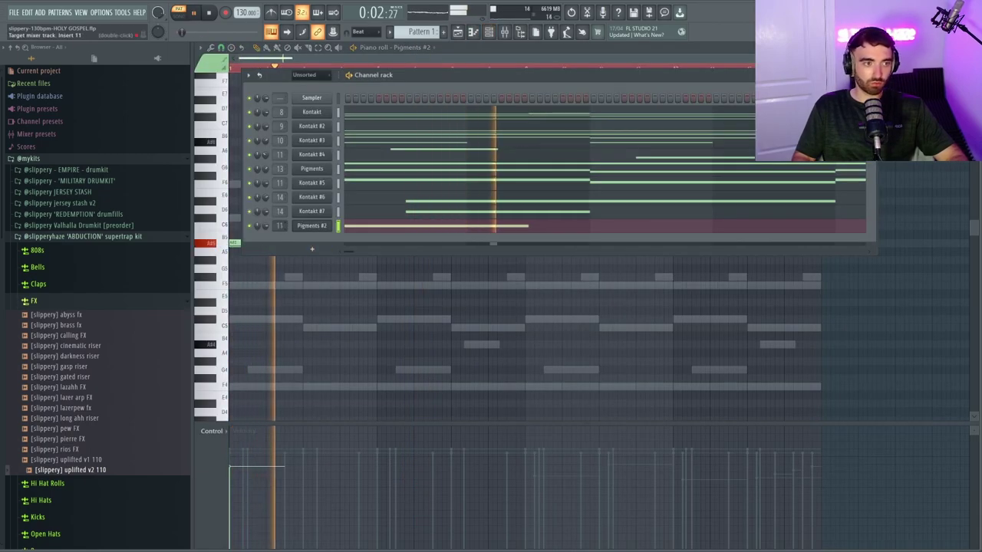
Try the Pigments #2 note at C#5 and one octave higher at C#6, playing back each pitch.
left_click_drag(303, 264, 251, 241)
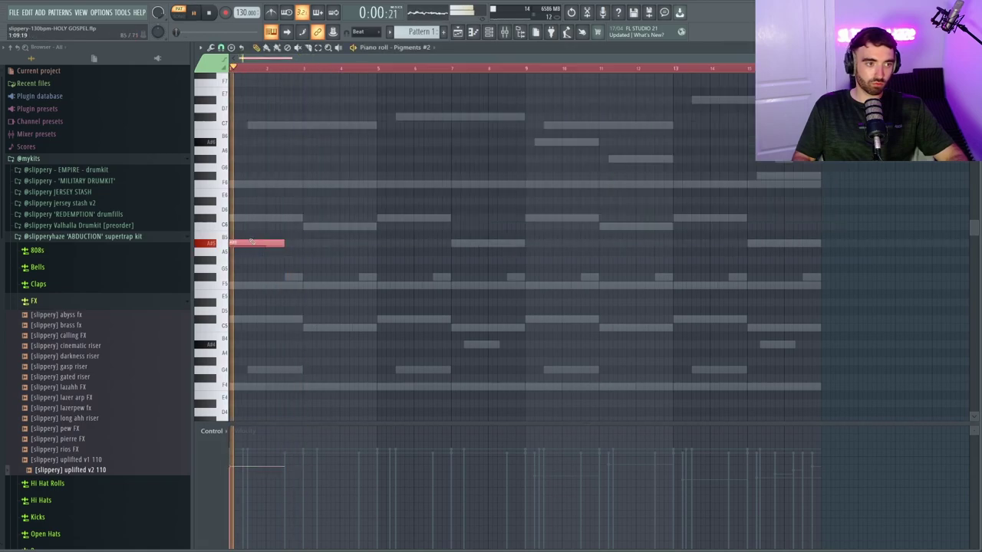
key("Up")
key("Up")
key("Up")
key("space")
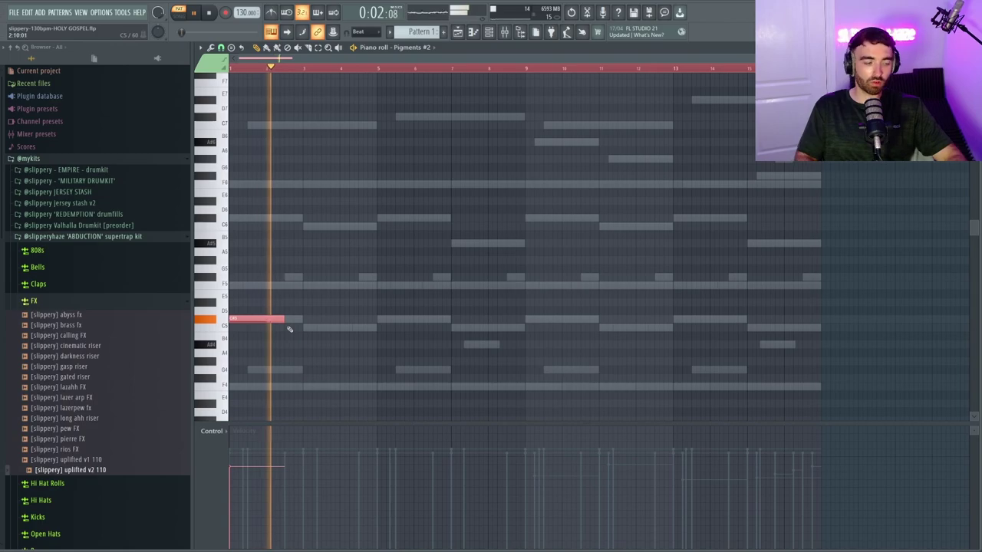
key("ctrl+Up")
key("space")
key("space")
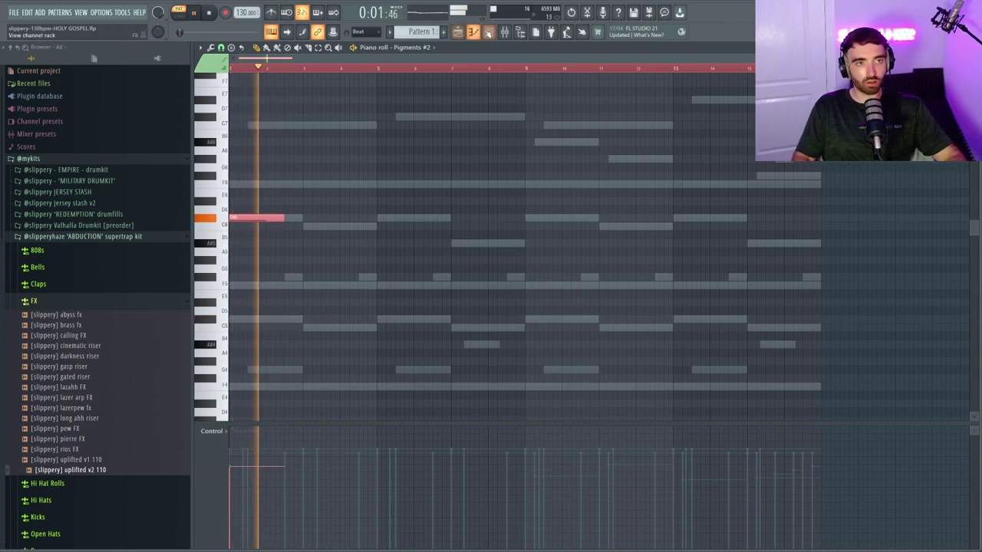
Route Pigments #2 to mixer insert 14 and load Fruity Parametric EQ 2 into slot 10 of that insert.
left_click(489, 31)
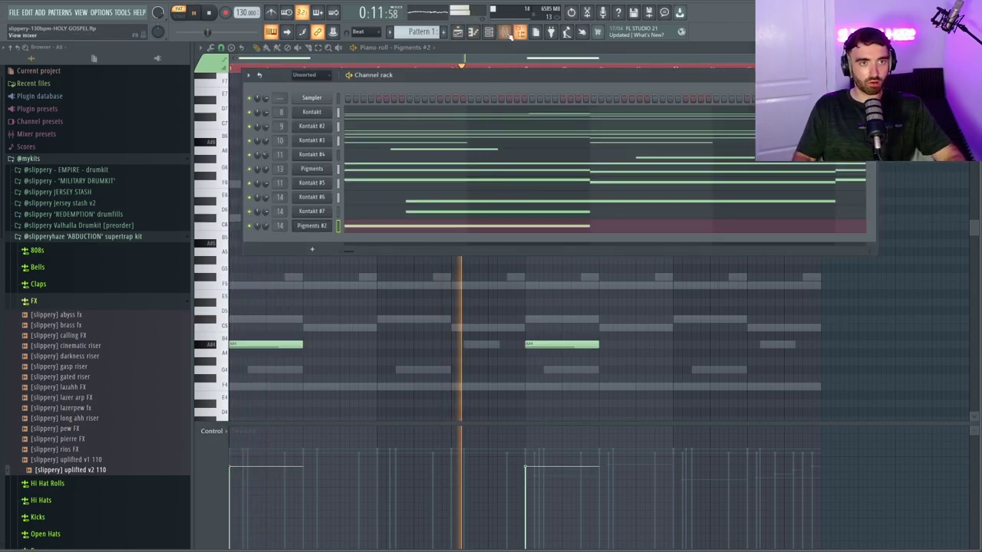
left_click(505, 32)
left_click(903, 219)
left_click(736, 155)
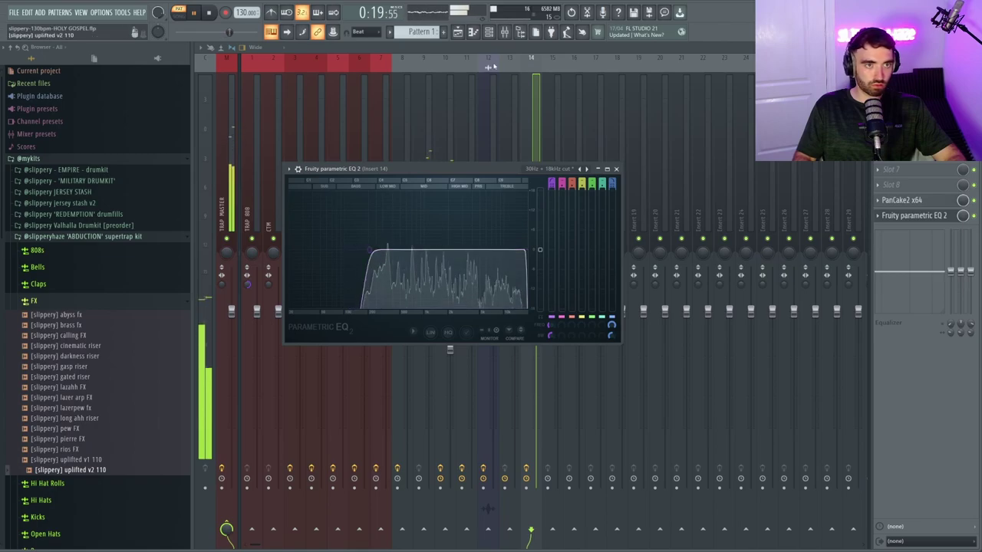
Raise the velocities of all Pigments #2 notes and add another Pigments instrument to the channel rack.
left_click(474, 32)
key("ctrl+a")
left_click(489, 32)
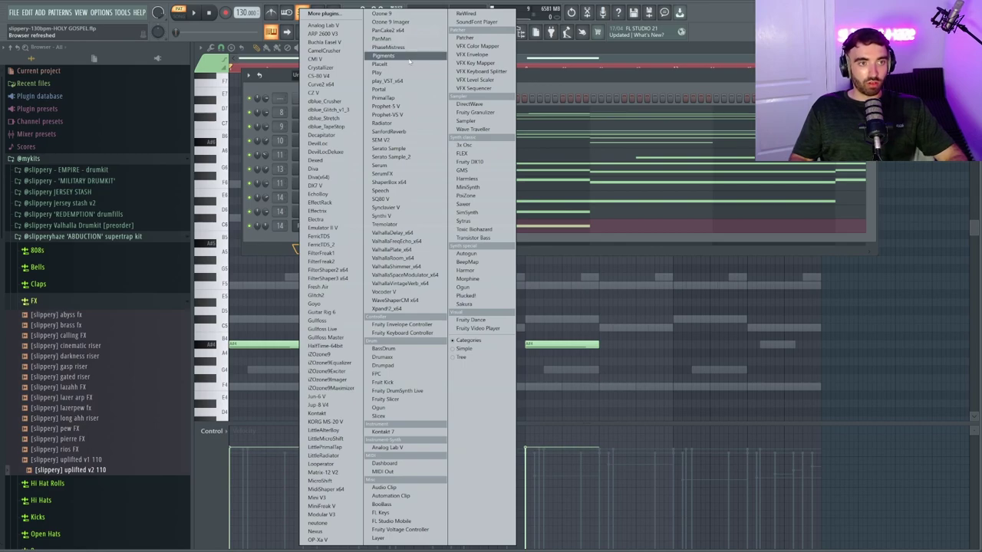
left_click(408, 57)
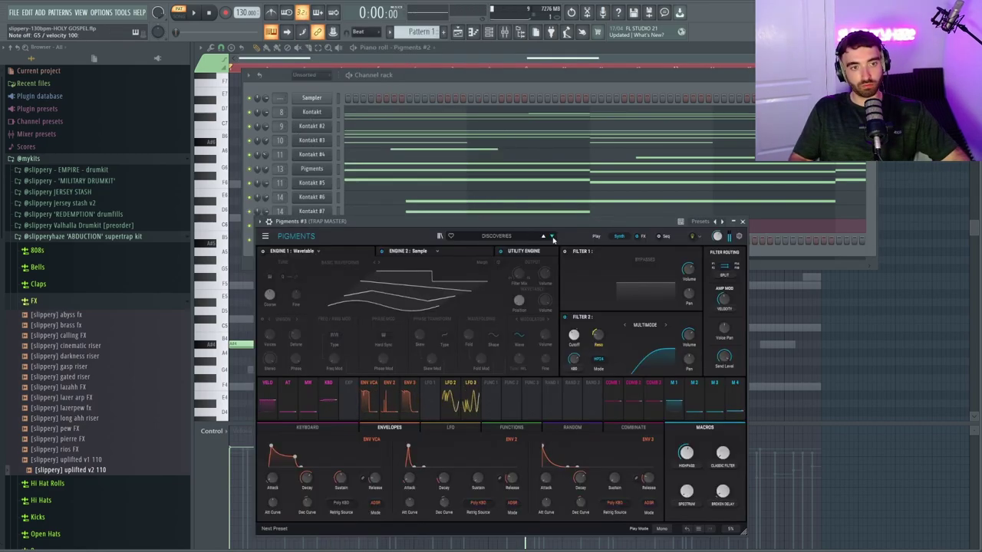
Switch the Pigments #3 instance to the next preset and move its window lower.
left_click(551, 236)
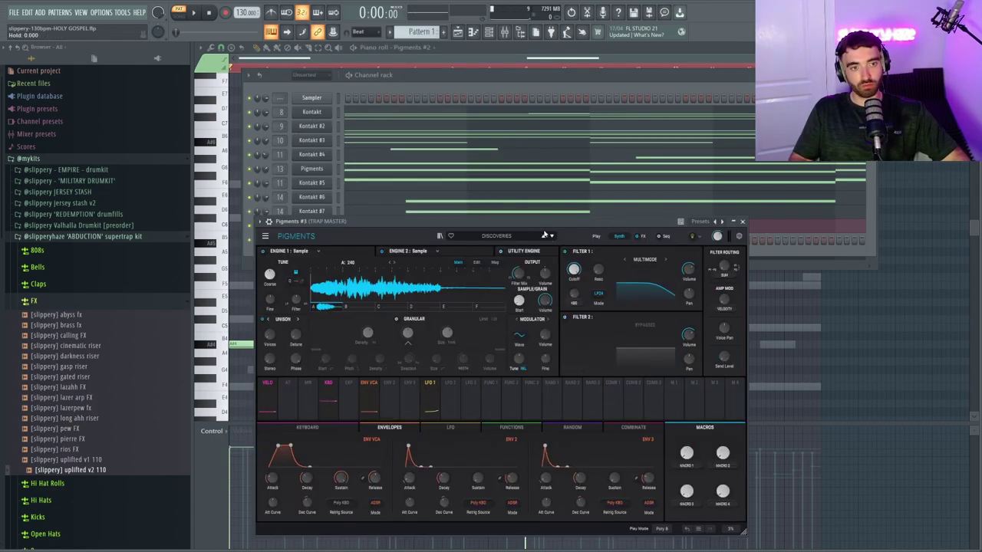
left_click_drag(538, 224, 536, 234)
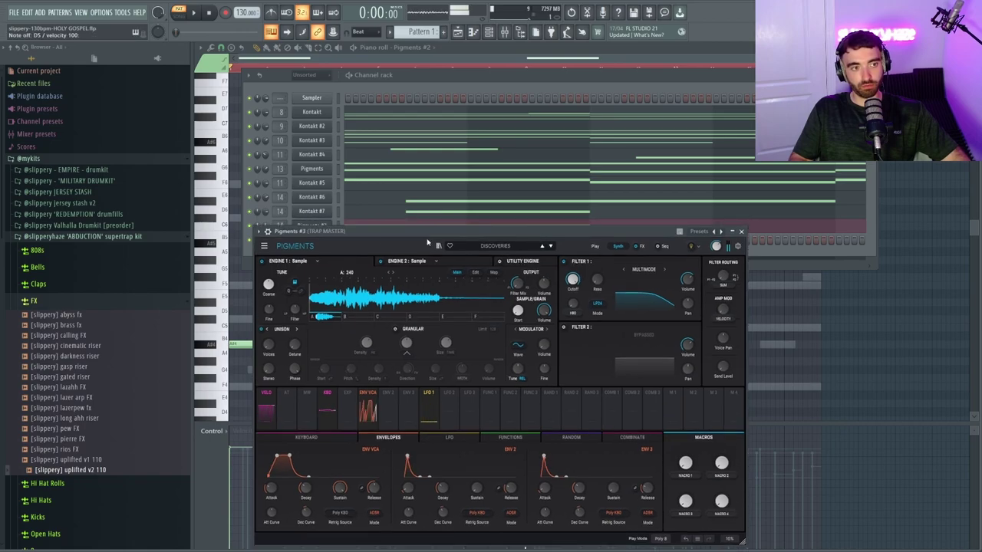
left_click_drag(349, 235, 340, 275)
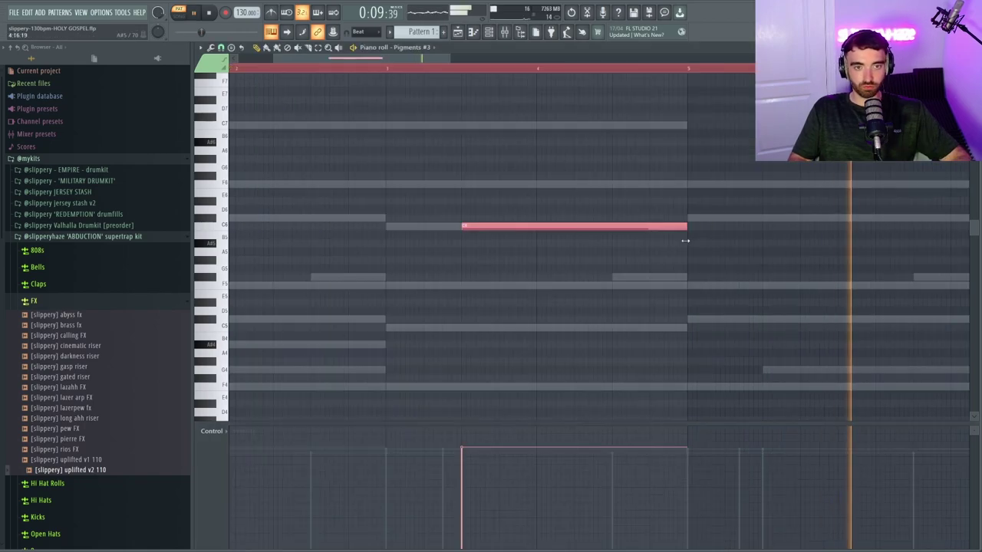
Extend the C6 note of Pigments #3 to bar 5, play it from bar 3, and route the channel to mixer insert 14.
left_click_drag(681, 241, 683, 241)
scroll(659, 230, "down", 3)
left_click(386, 69)
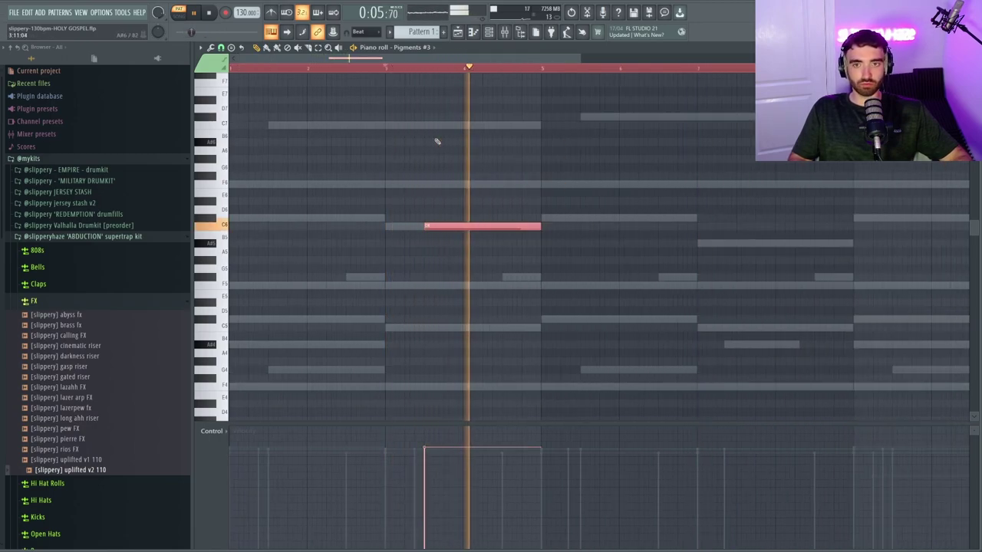
key("F6")
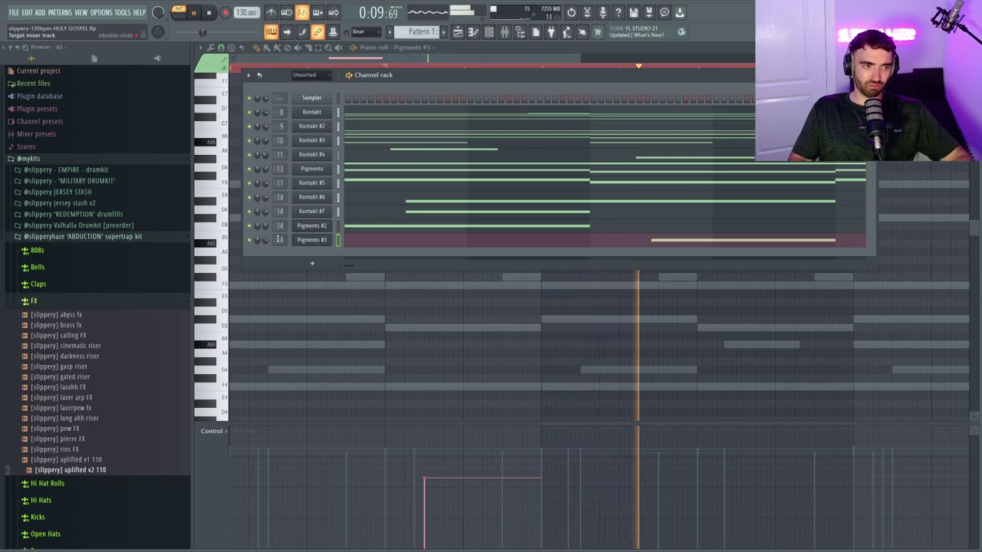
key("F6")
left_click(490, 34)
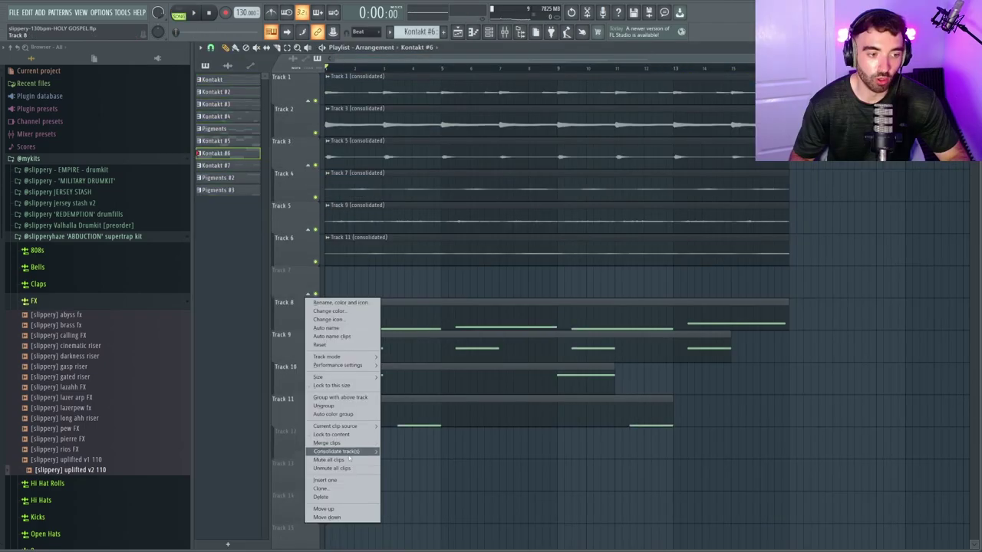
Consolidate playlist track 8 into an audio clip.
left_click(408, 452)
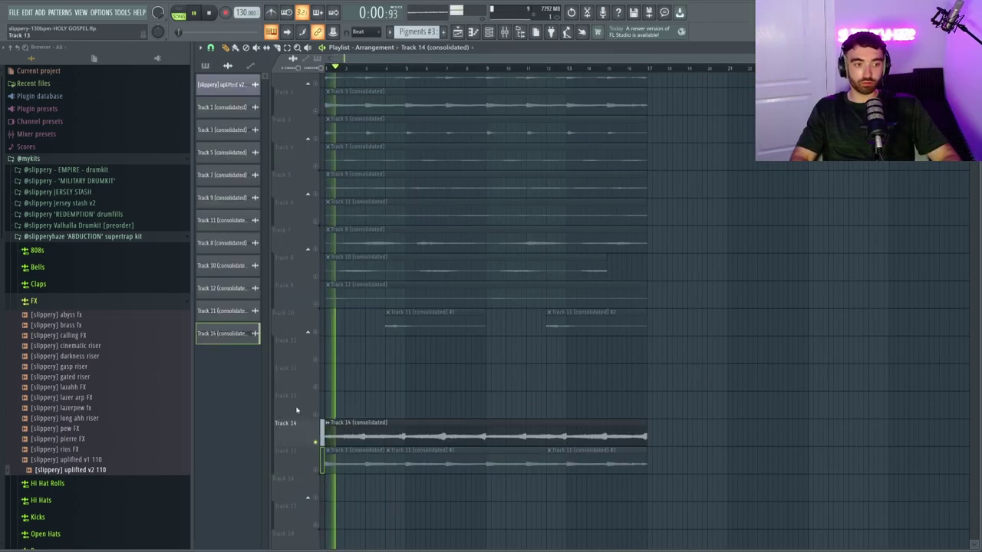
Open the Track 14 (consolidated) clip's channel settings and move the window aside while the track plays.
scroll(323, 416, "up", 3)
double_click(384, 428)
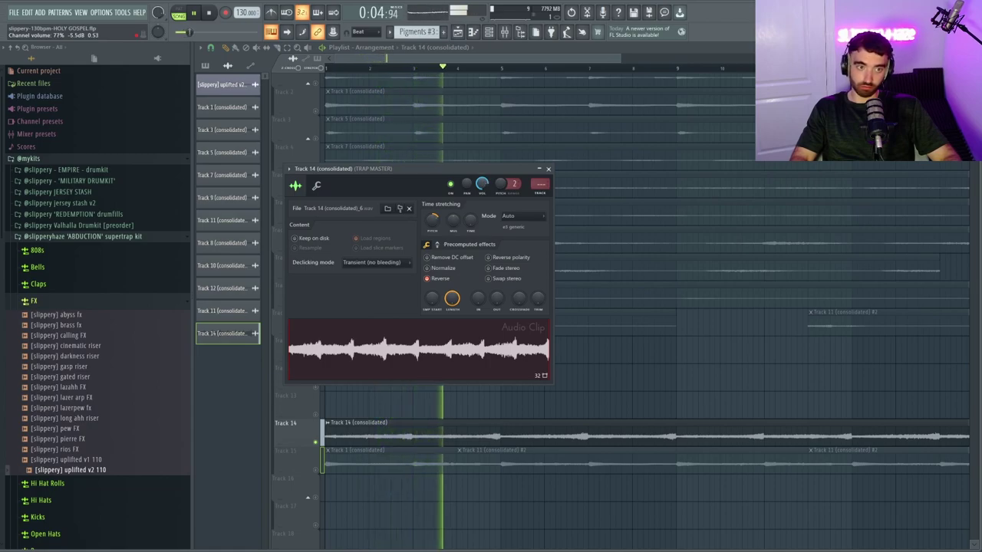
key("Escape")
scroll(583, 372, "down", 3)
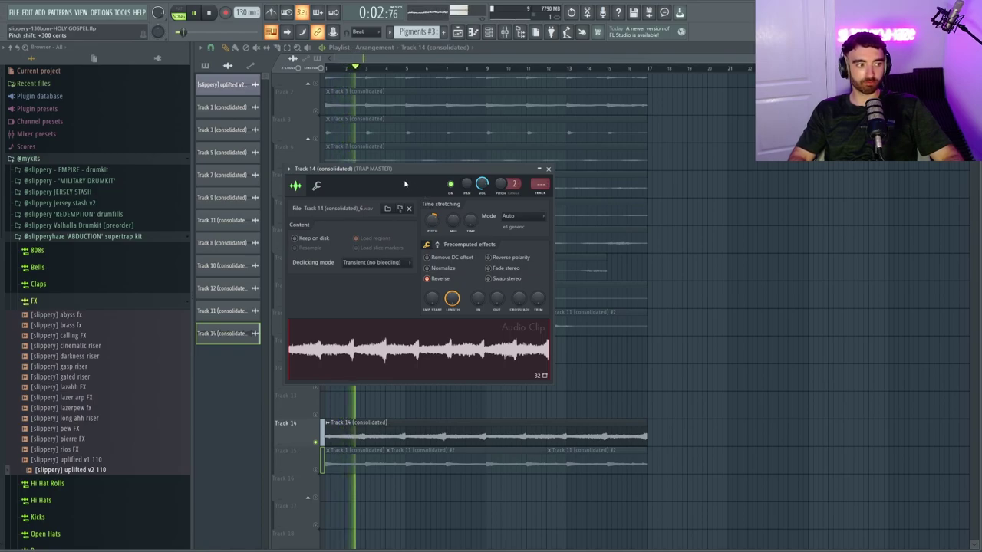
left_click_drag(393, 172, 666, 172)
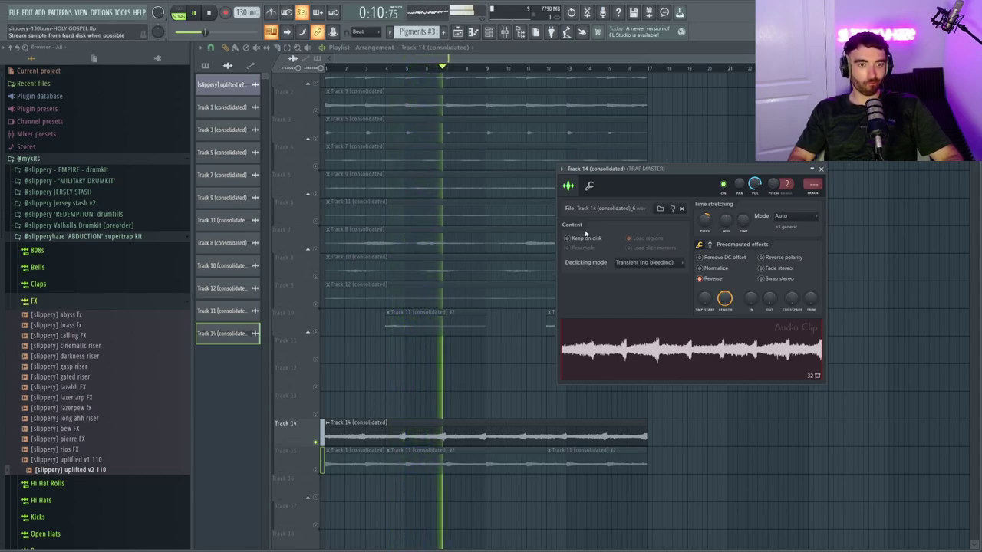
left_click_drag(624, 179, 635, 155)
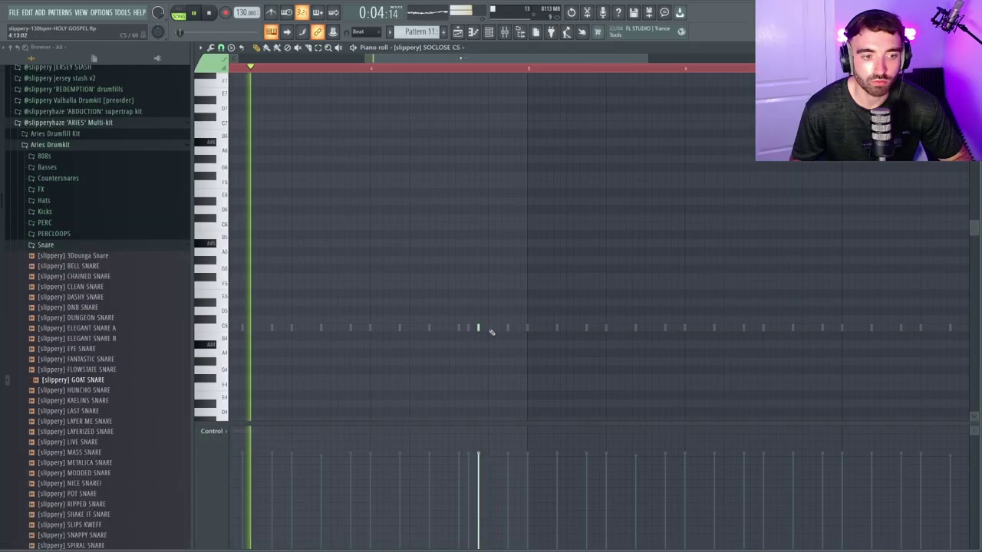
Place two C5 hits in bar 4 of the [slippery] SOCLOSE CS piano roll and play from bar 4.
left_click(507, 328)
left_click(461, 328)
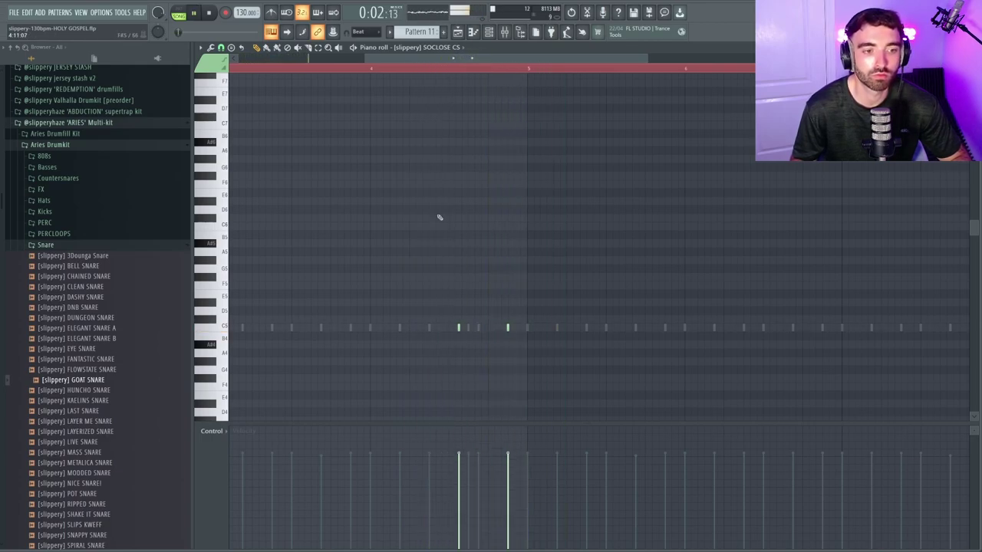
left_click(374, 70)
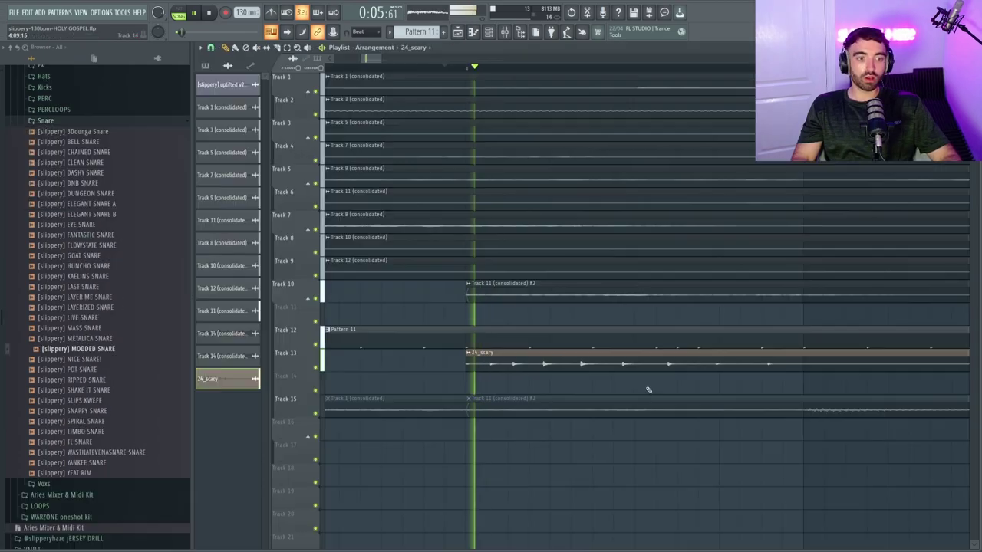
Add B4, C5 and D#5 countersnare notes in bar 2 of the [slippery] AMBER CS piano roll, checking the rhythm in playback.
scroll(818, 379, "up", 3)
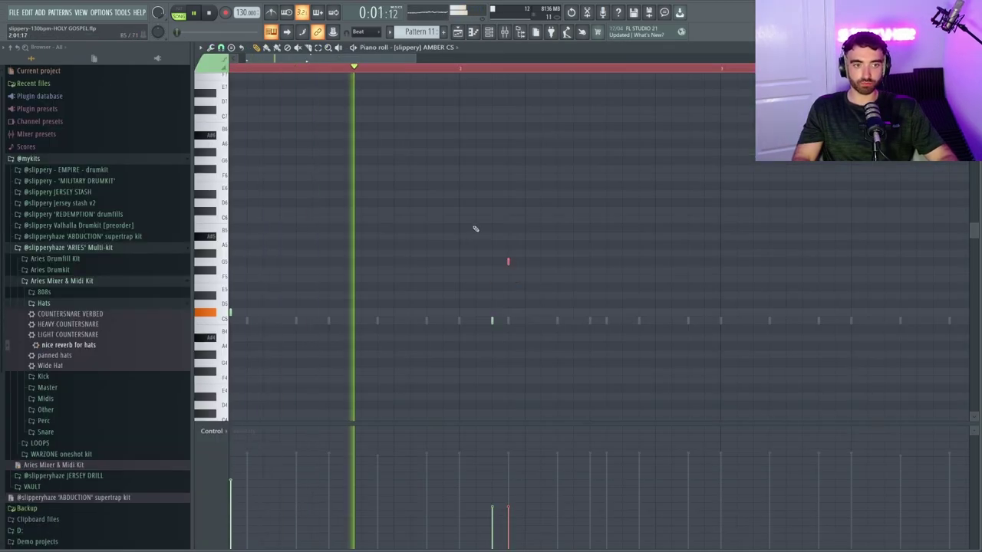
left_click(543, 296)
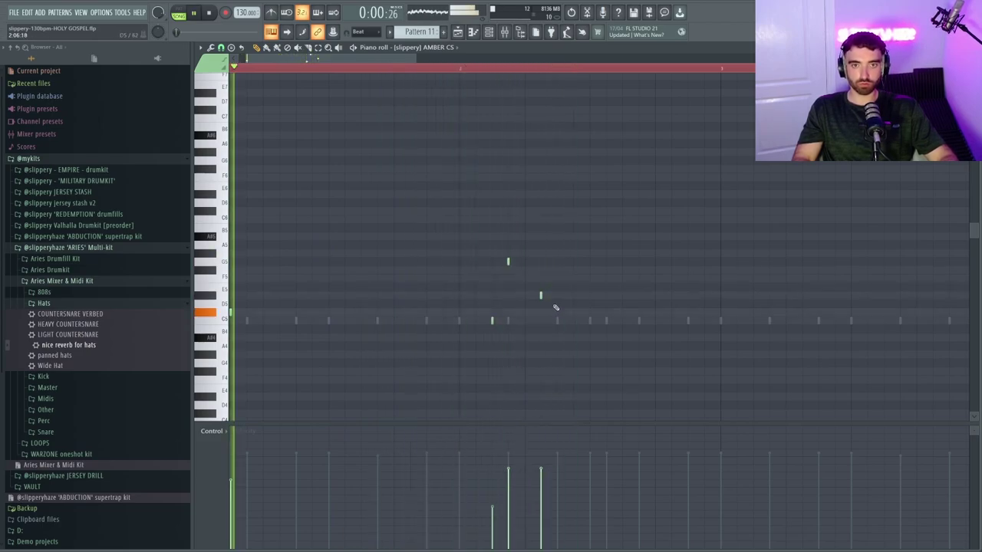
left_click(525, 312)
key("space")
left_click_drag(541, 296, 524, 330)
key("space")
left_click(573, 295)
Switch to a finer piano roll snap and draw a rapid D#5 countersnare roll in bar 2, checking it in playback.
left_click(220, 47)
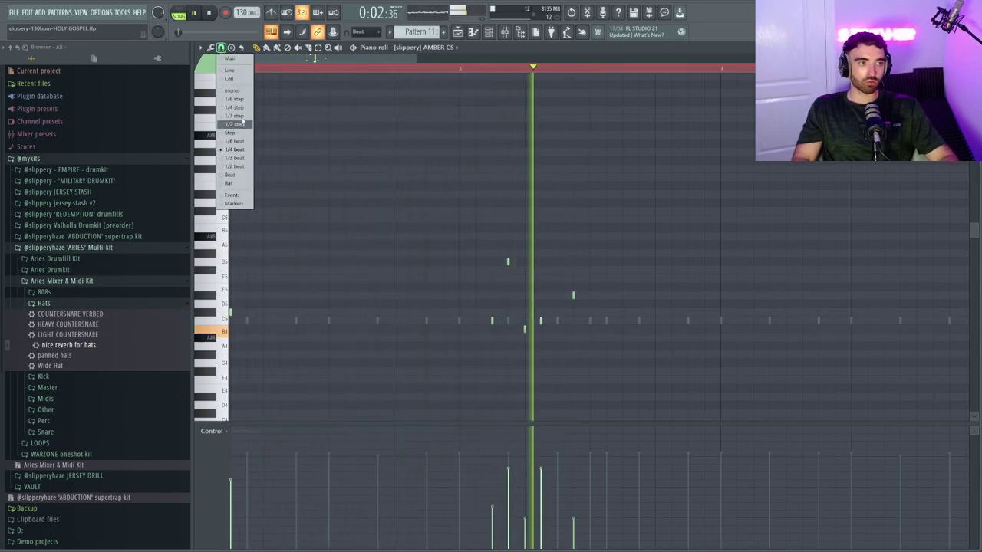
left_click(243, 123)
key("space")
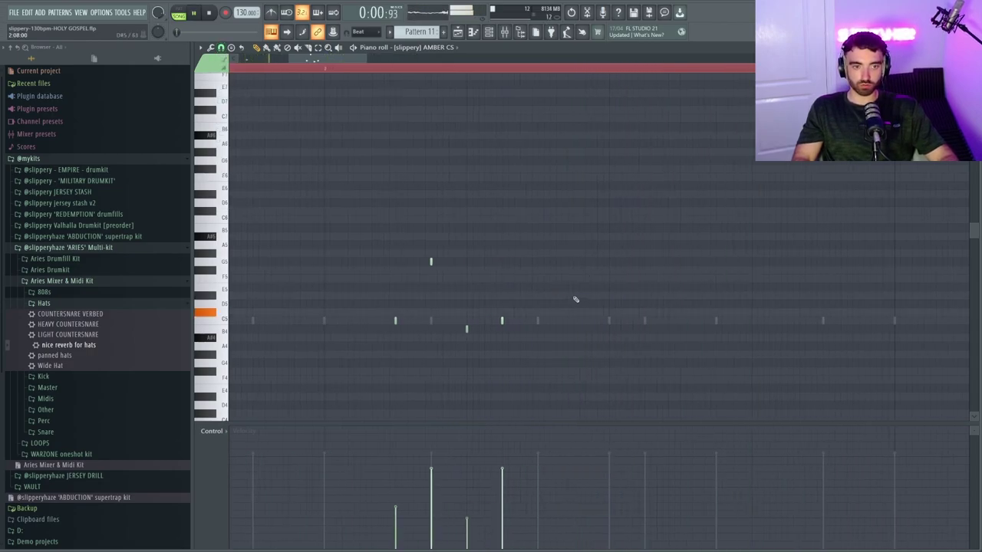
key("space")
left_click(579, 295)
left_click(591, 295)
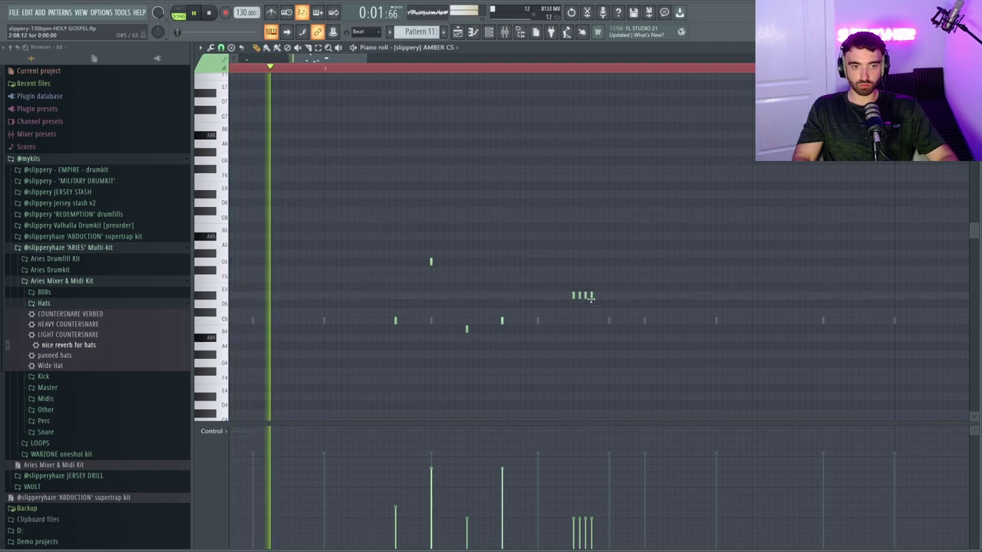
left_click(598, 296)
left_click(604, 296)
left_click(609, 296)
key("space")
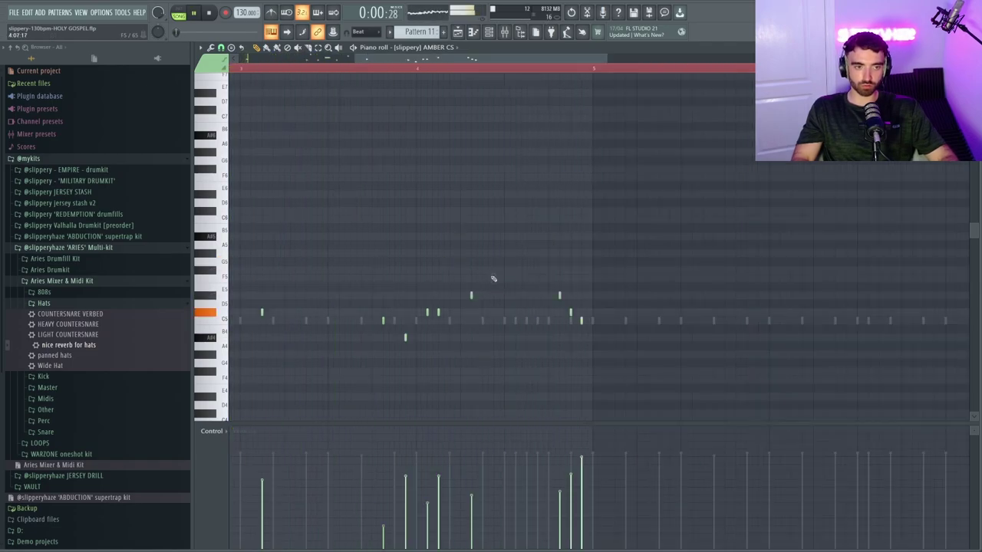
Duplicate the first four bars of [slippery] AMBER CS notes into bars 5 to 8.
scroll(399, 146, "down", 3)
key("ctrl+a")
left_click_drag(564, 73, 489, 80)
key("ctrl+b")
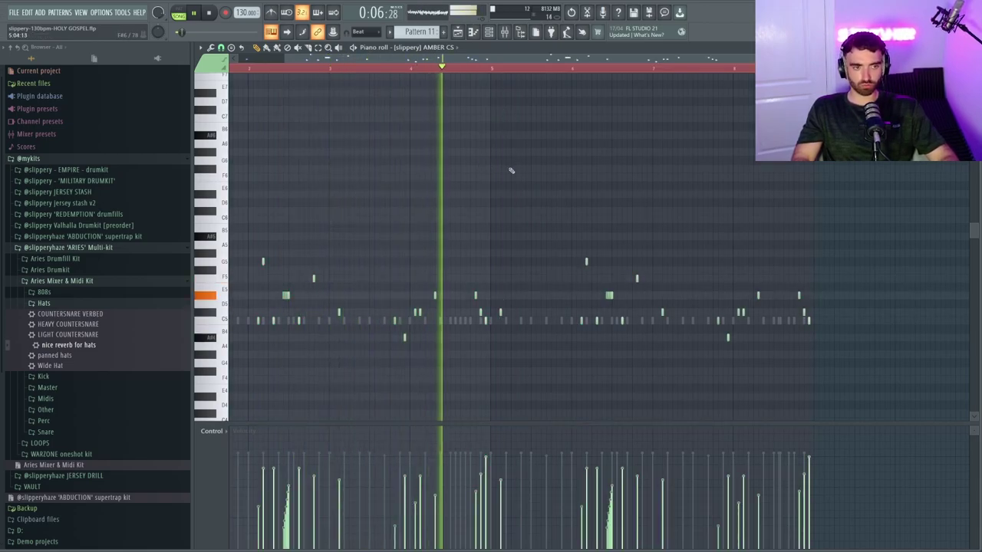
scroll(502, 186, "down", 2)
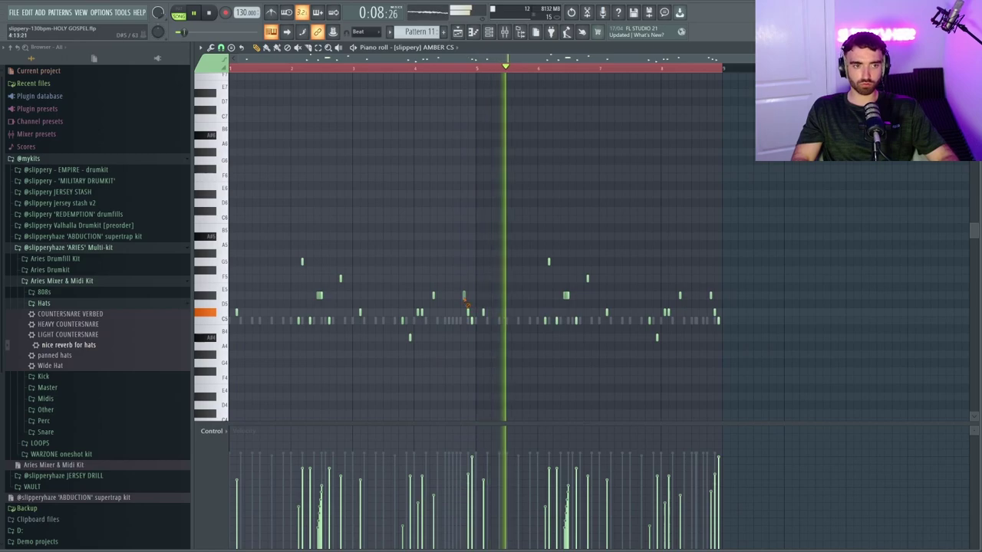
Select all the AMBER CS notes and apply the randomizer to them.
left_click_drag(795, 418, 233, 153)
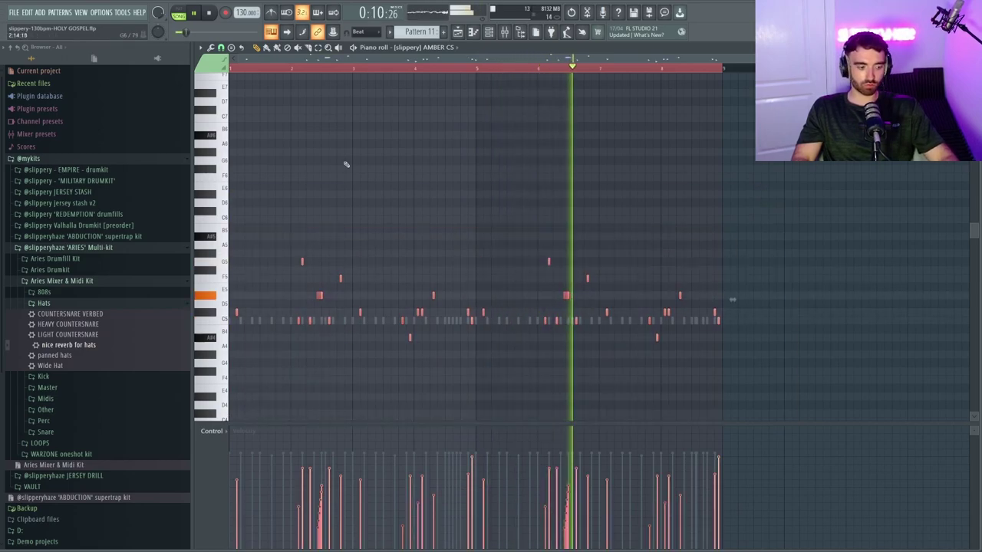
key("alt+r")
left_click_drag(287, 322, 288, 313)
left_click(372, 371)
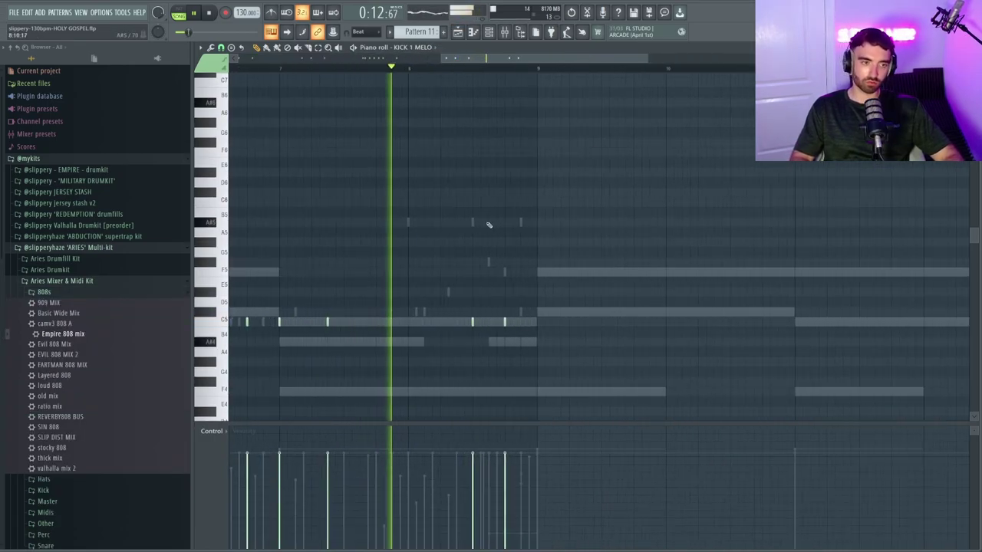
Switch from the KICK 1 MELO notes to the ($)EMPIRE_808 channel's piano roll.
scroll(478, 234, "down", 2)
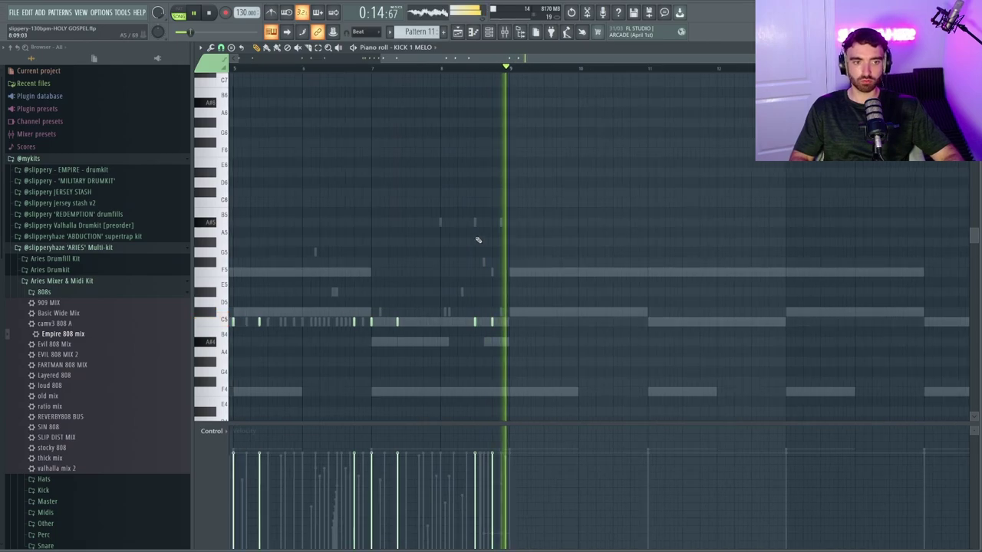
scroll(460, 184, "down", 2)
left_click(490, 33)
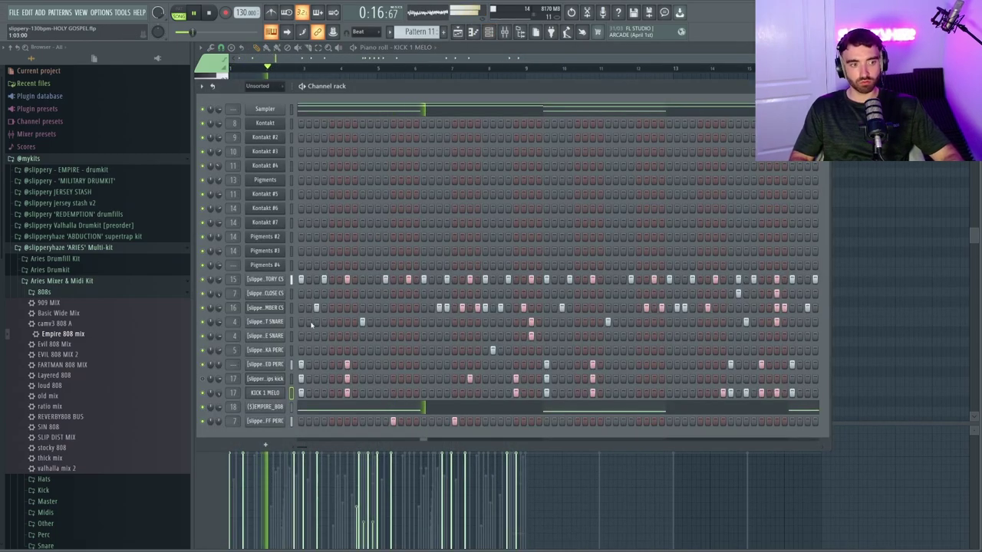
right_click(276, 409)
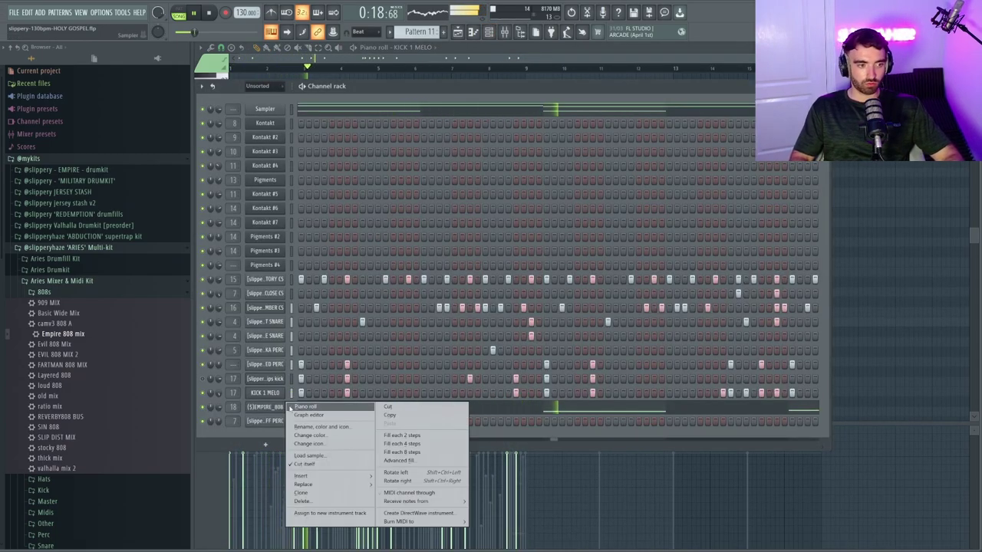
left_click(305, 413)
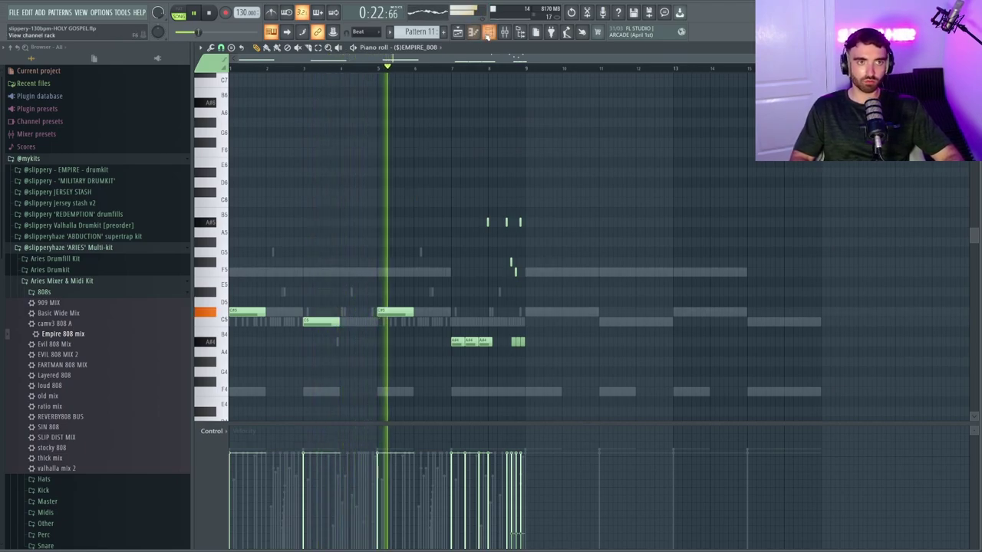
Review the ($)EMPIRE_808 note pattern across bars 1 to 8 while it plays.
scroll(436, 330, "up", 3)
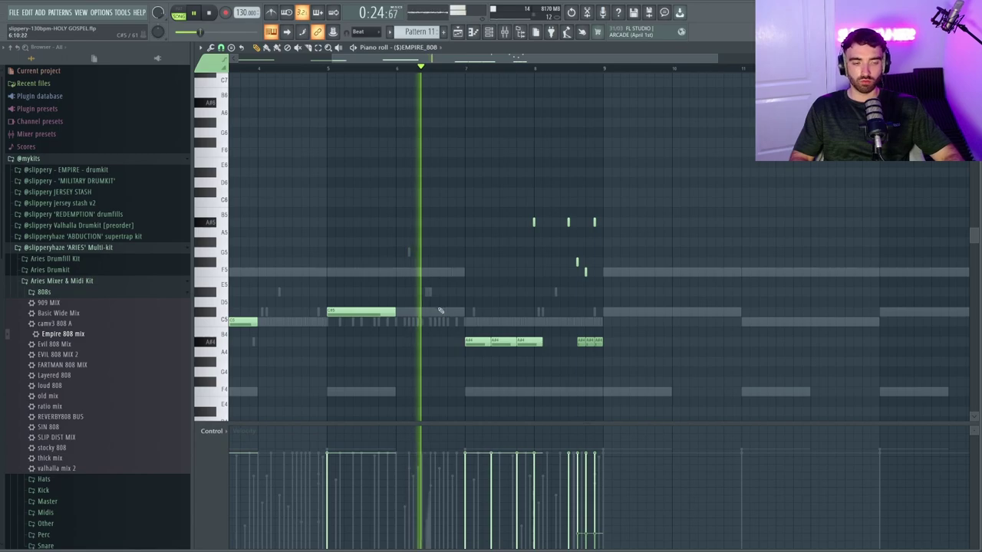
left_click(488, 32)
right_click(279, 409)
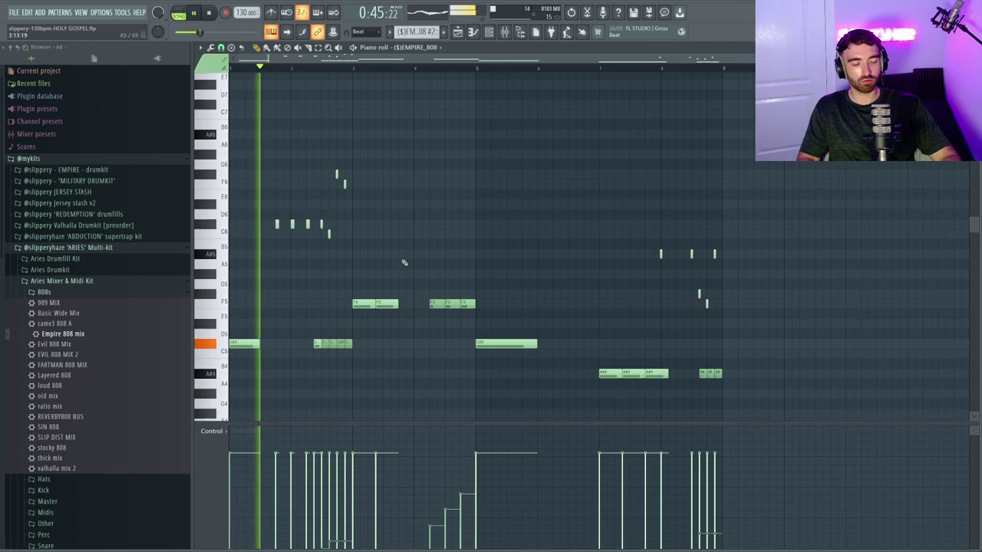
scroll(404, 237, "down", 5)
scroll(418, 307, "up", 3)
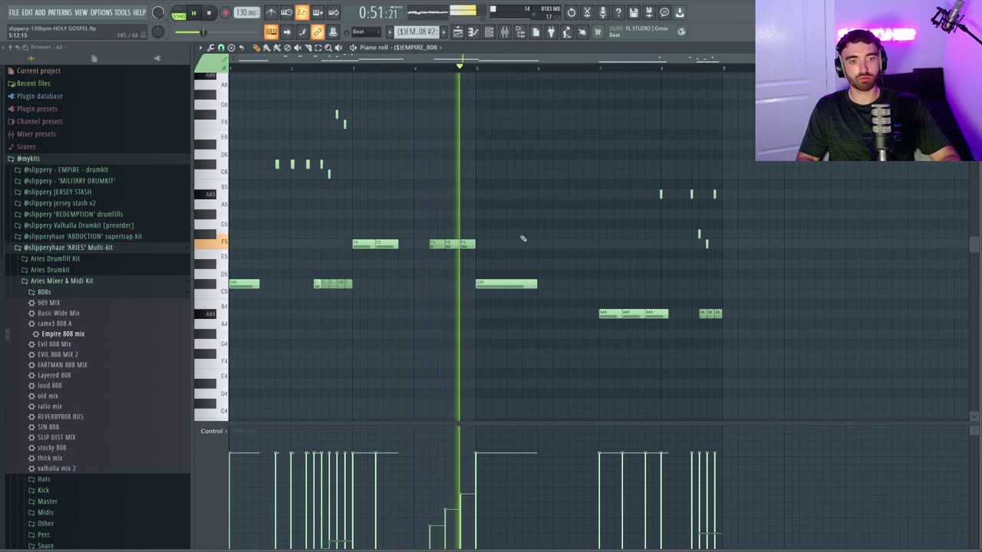
Delete the two Track 11 (consolidated) #2 clips after bar 33 in the playlist.
key("F5")
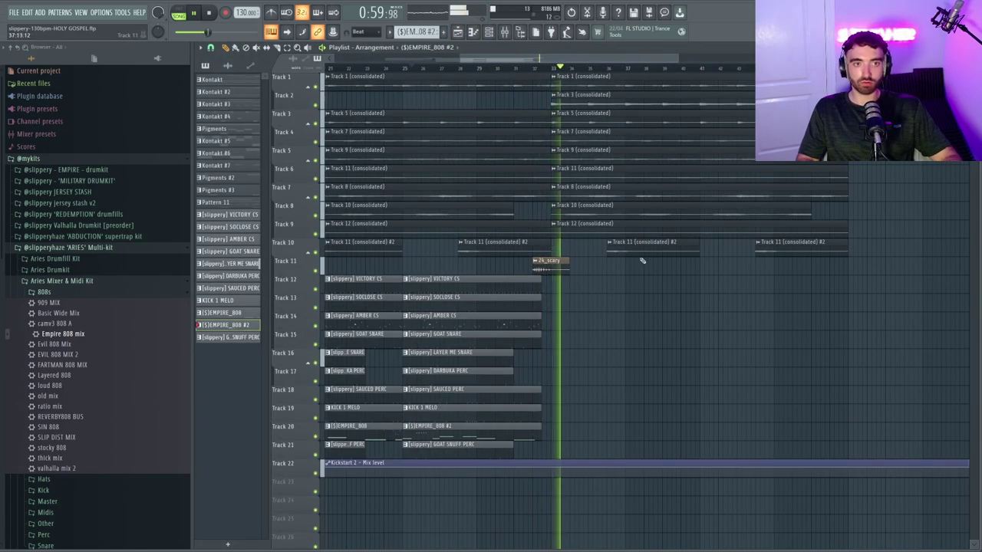
right_click(636, 247)
right_click(798, 250)
scroll(746, 383, "down", 2)
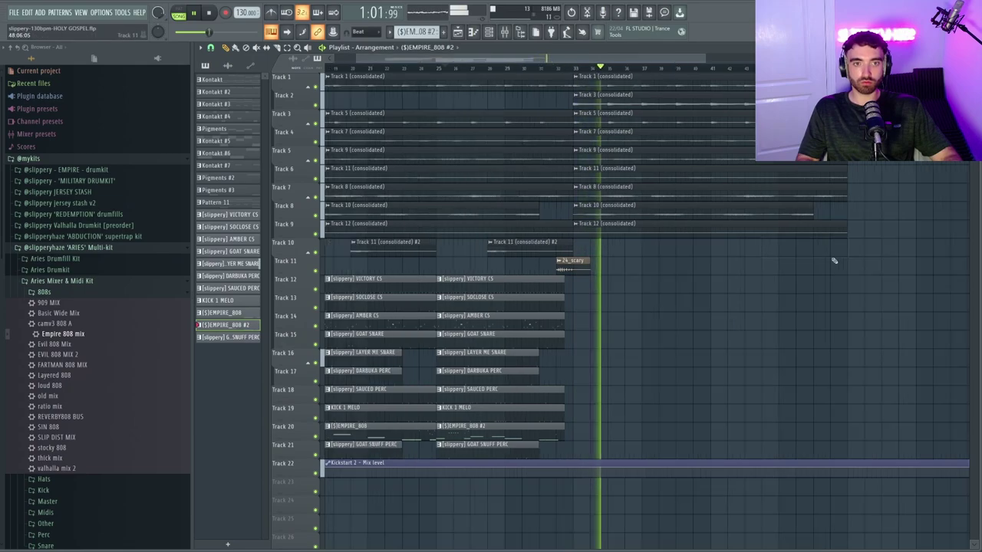
Add automation points at bar 33 of the Kickstart 2 - Mix level clip and lower the level from there.
scroll(670, 443, "up", 4)
right_click(572, 469)
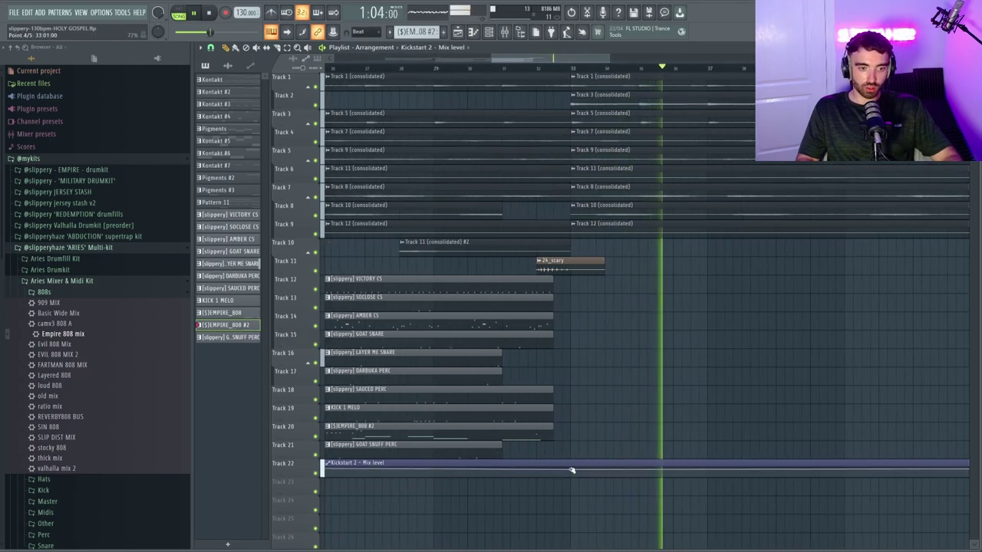
right_click(591, 475)
left_click_drag(591, 475, 559, 504)
Look over the playlist arrangement and its automation lanes during playback.
scroll(720, 492, "down", 4)
scroll(813, 484, "up", 5)
scroll(920, 481, "down", 4)
scroll(937, 486, "up", 1)
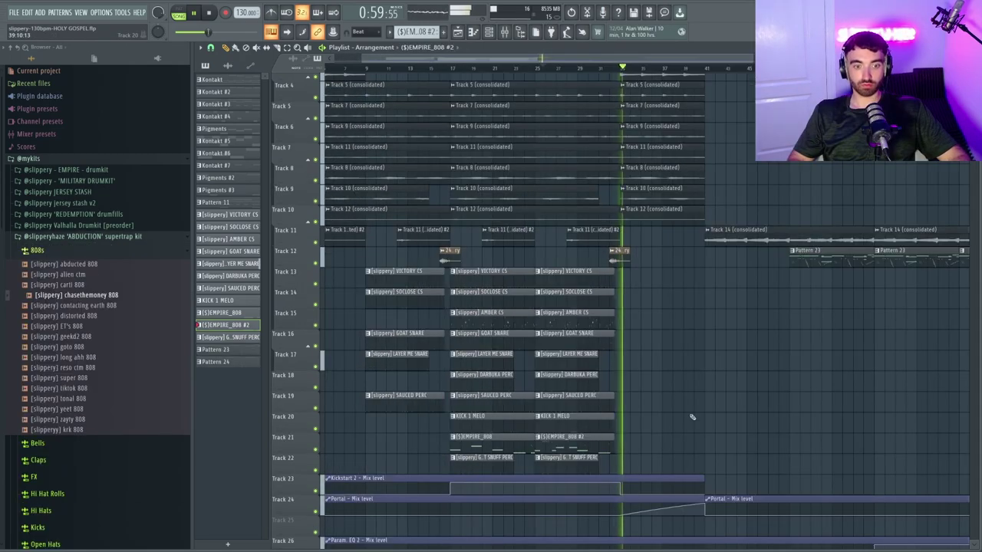
scroll(698, 408, "down", 2)
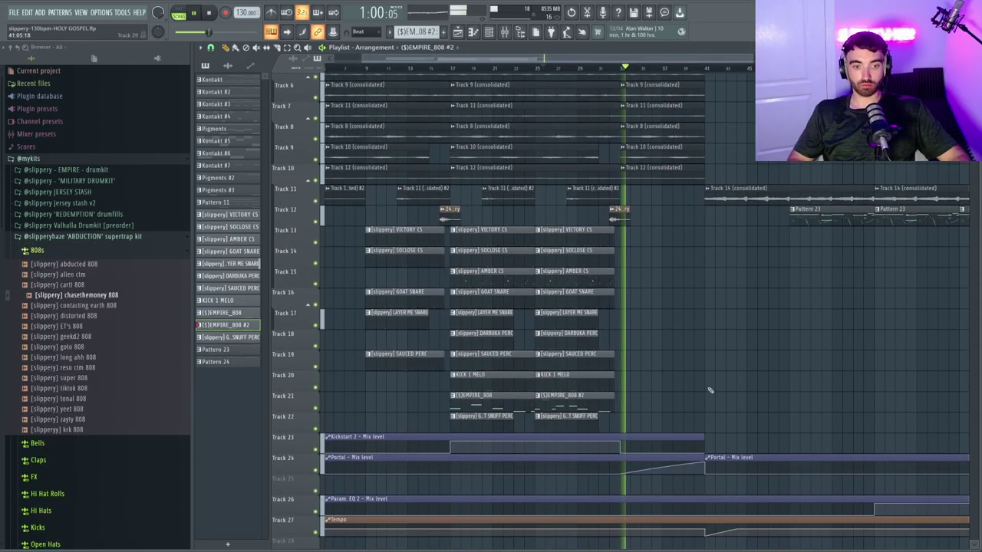
scroll(708, 388, "down", 2)
scroll(664, 364, "down", 1)
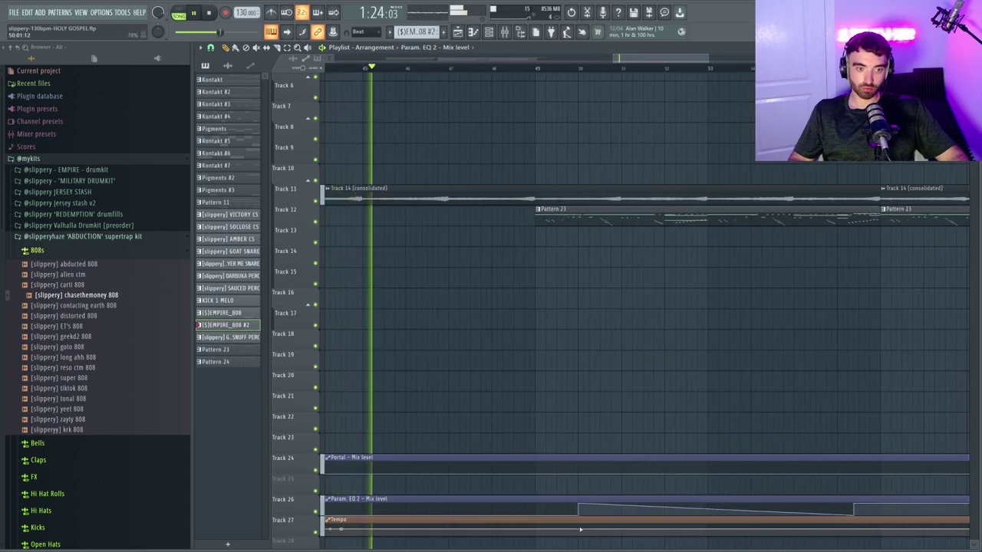
Undo the last edits and align the Param. EQ 2 - Mix level points to bars 49 and 57, holding 100% at bar 57.
key("ctrl+z")
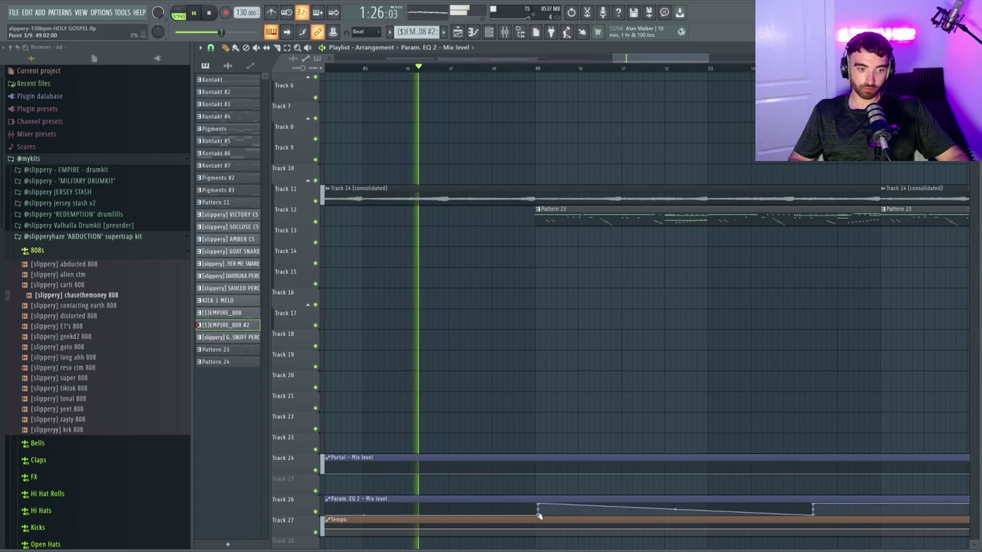
key("ctrl+z")
left_click_drag(580, 516, 537, 519)
left_click_drag(810, 509, 883, 499)
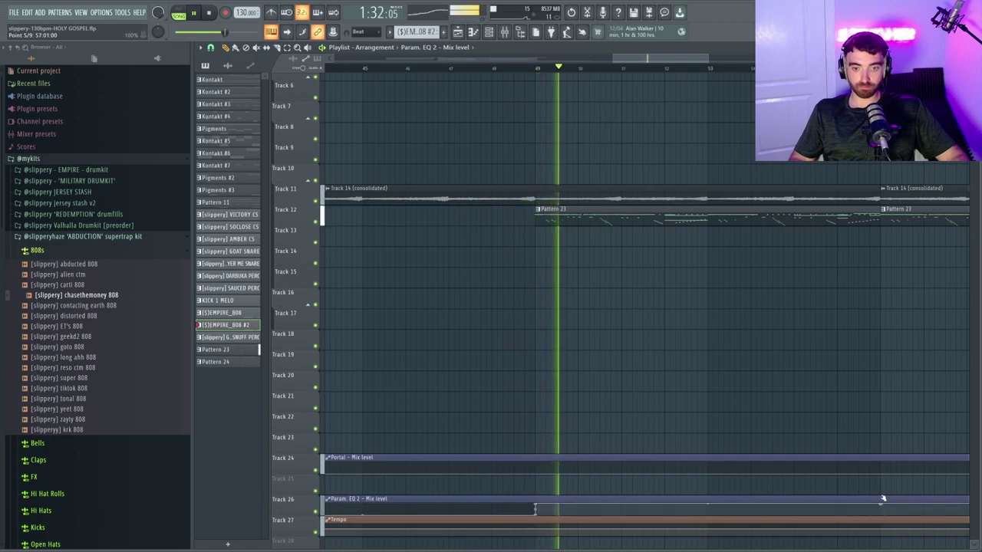
Play the Pattern 23 section from bar 49 onward and examine the full arrangement with its automation clips.
scroll(834, 339, "down", 6)
scroll(802, 341, "up", 1)
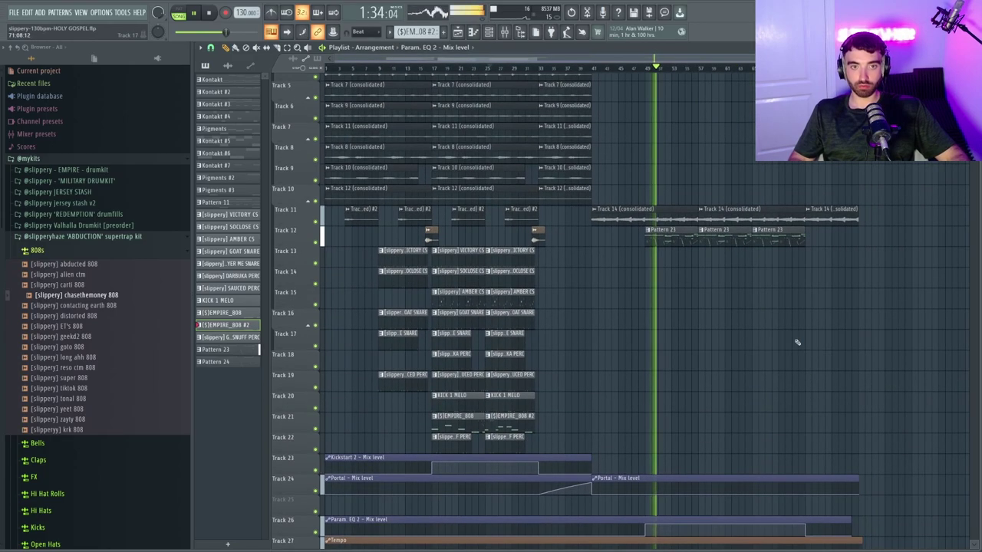
scroll(797, 343, "up", 2)
scroll(806, 343, "down", 2)
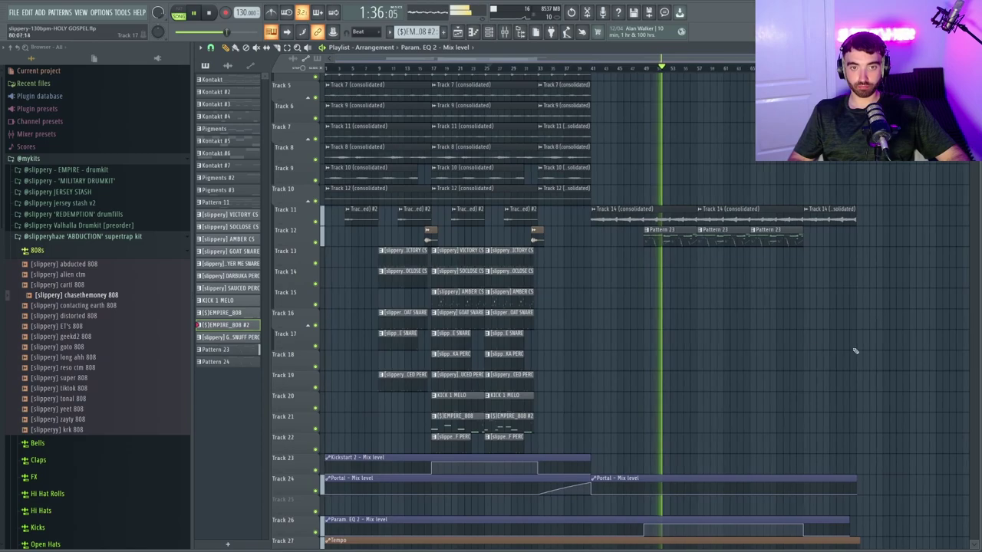
scroll(833, 345, "down", 1)
scroll(804, 335, "up", 2)
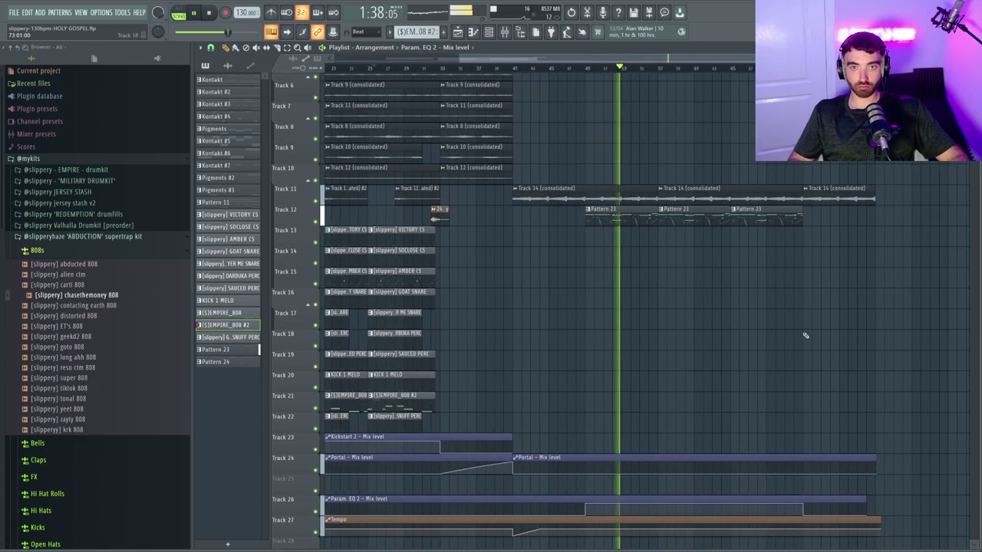
scroll(804, 335, "down", 1)
scroll(805, 335, "down", 1)
scroll(806, 332, "down", 1)
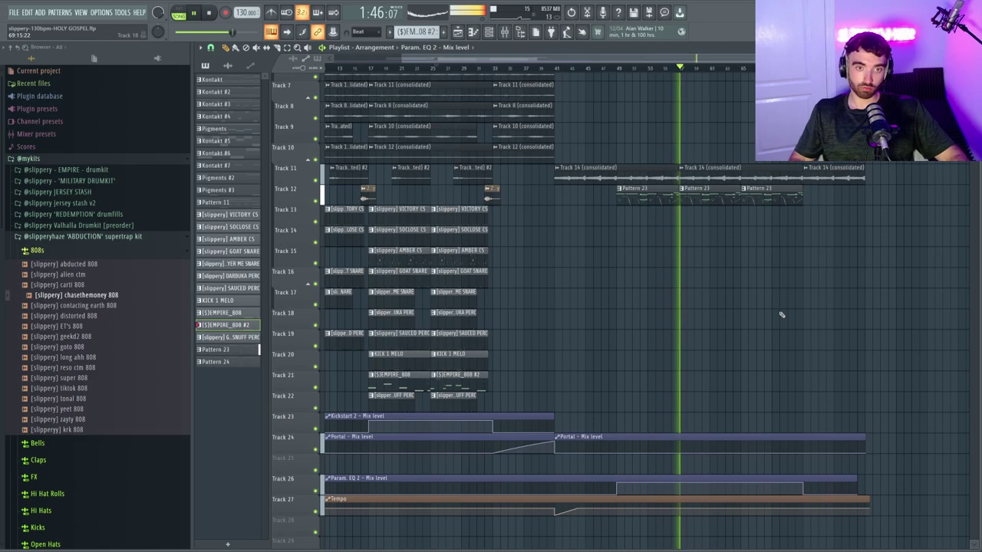
scroll(717, 245, "up", 2)
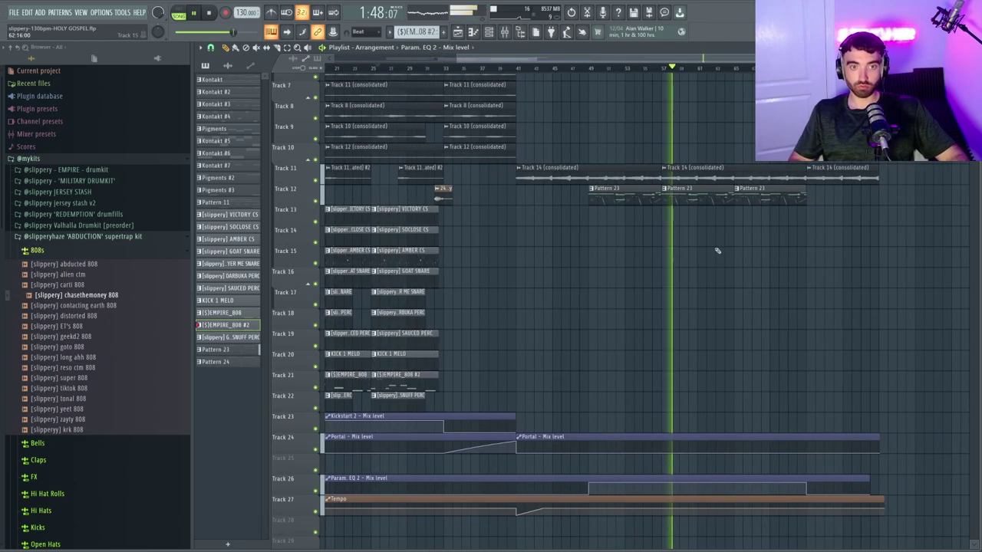
scroll(766, 263, "down", 2)
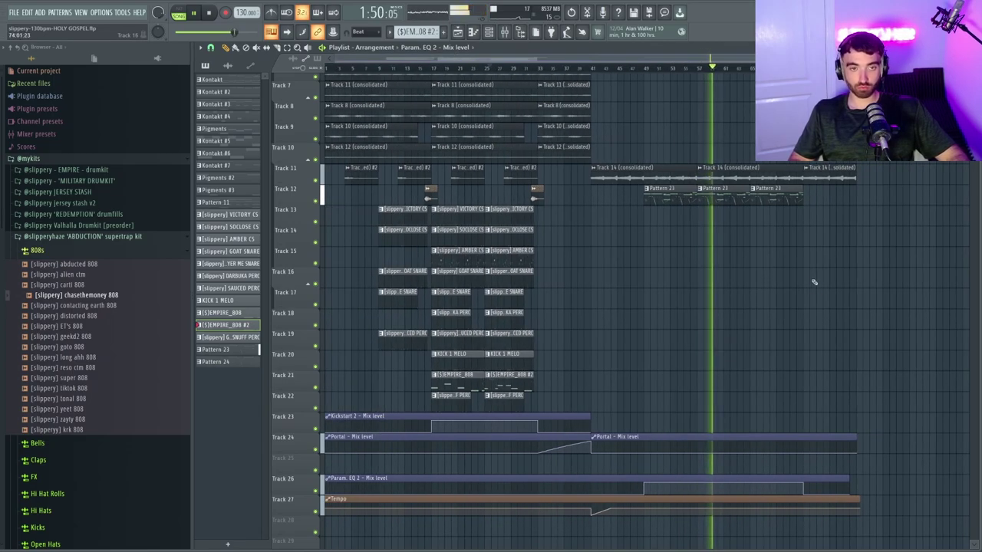
scroll(901, 291, "up", 2)
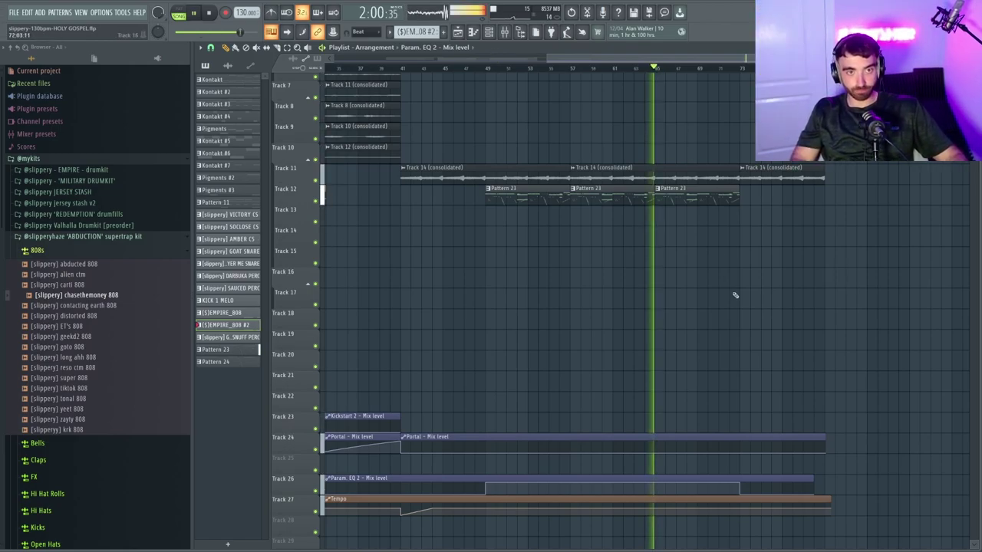
scroll(890, 320, "down", 3)
scroll(905, 318, "up", 4)
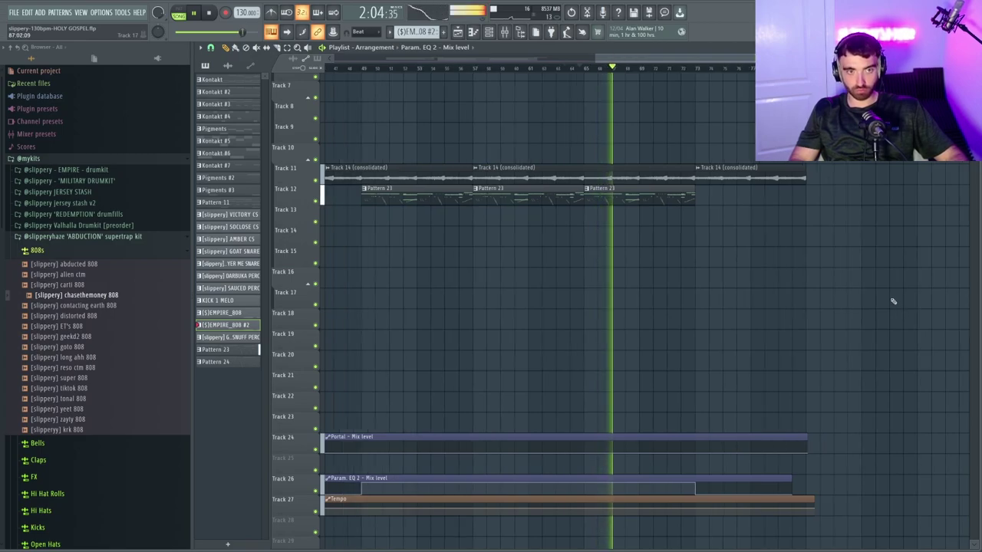
scroll(897, 305, "down", 3)
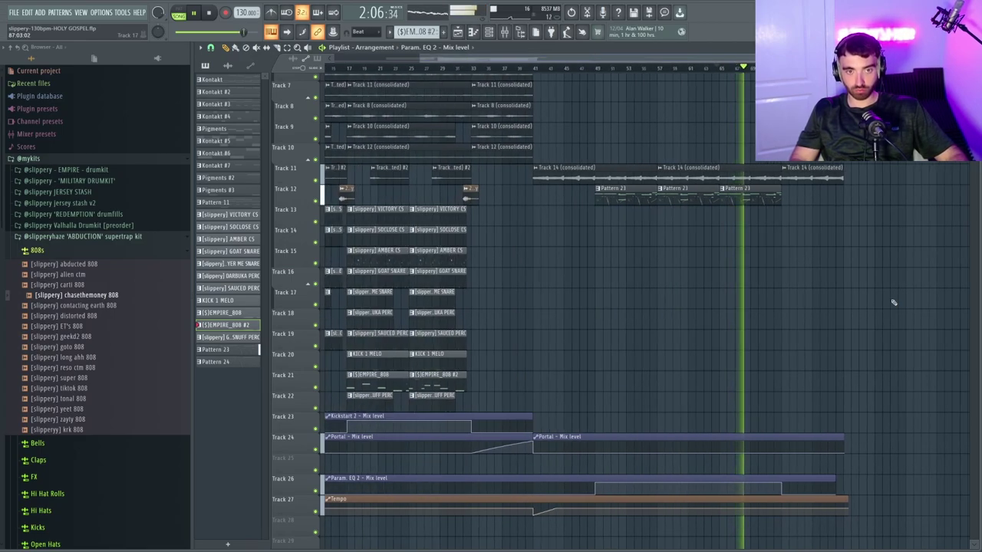
scroll(798, 261, "up", 3)
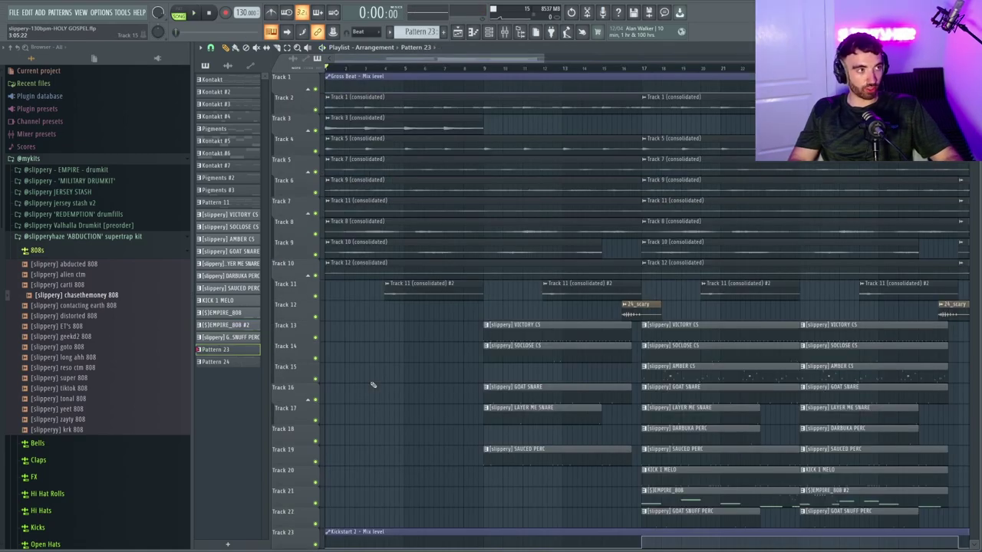
Move the main program window aside to uncover the desktop.
left_click_drag(686, 25, 389, 23)
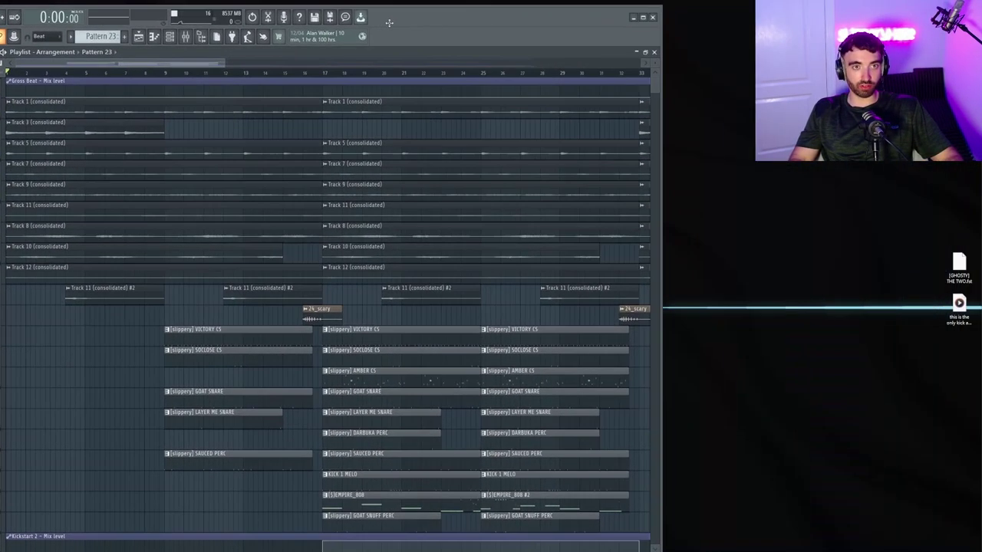